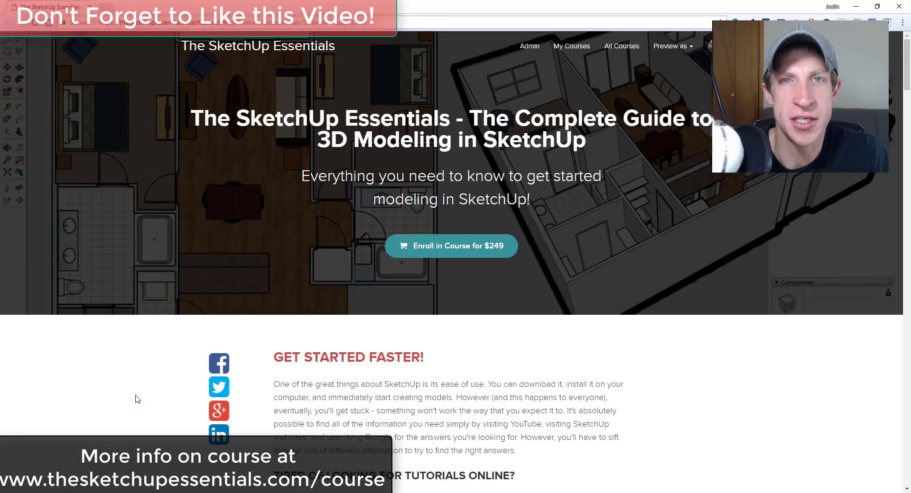
Look through the SketchUp course page, from the overview and instructor sections to the interior design and Layout topics.
{"action": "scroll", "coordinate": [138, 399], "scroll_direction": "down", "scroll_amount": 5}
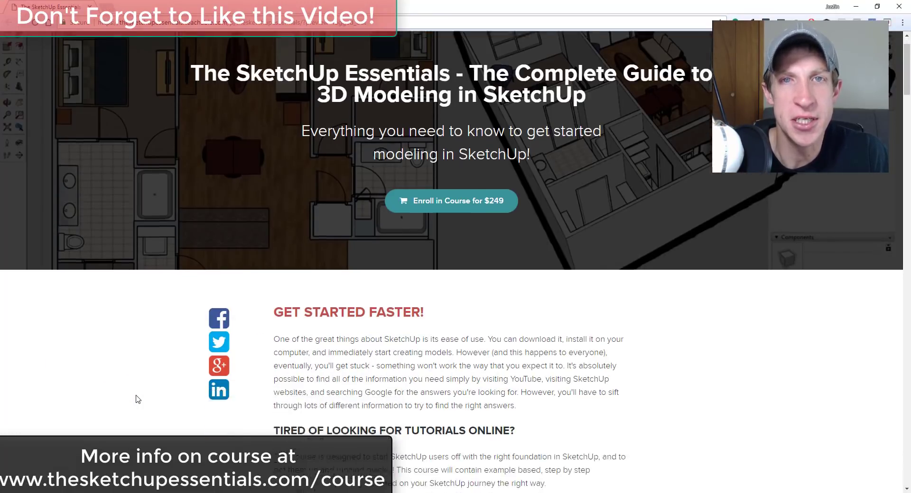
{"action": "scroll", "coordinate": [205, 348], "scroll_direction": "down", "scroll_amount": 8}
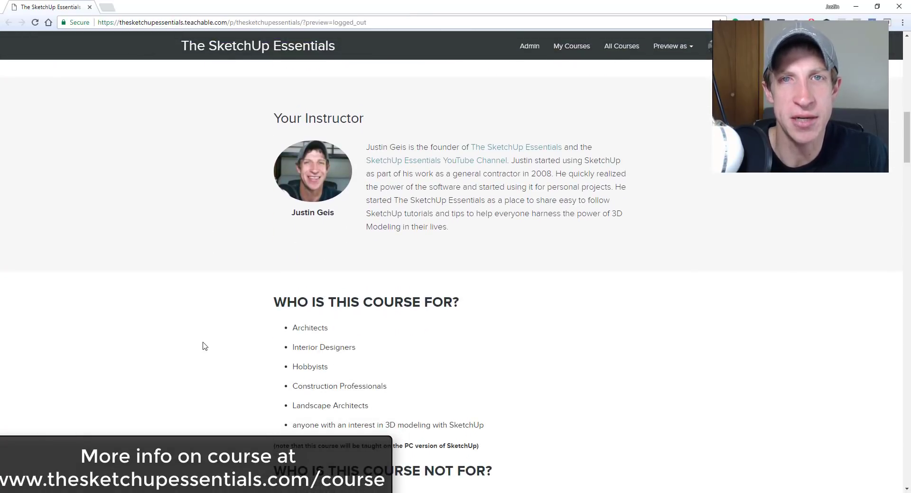
{"action": "scroll", "coordinate": [204, 346], "scroll_direction": "down", "scroll_amount": 4}
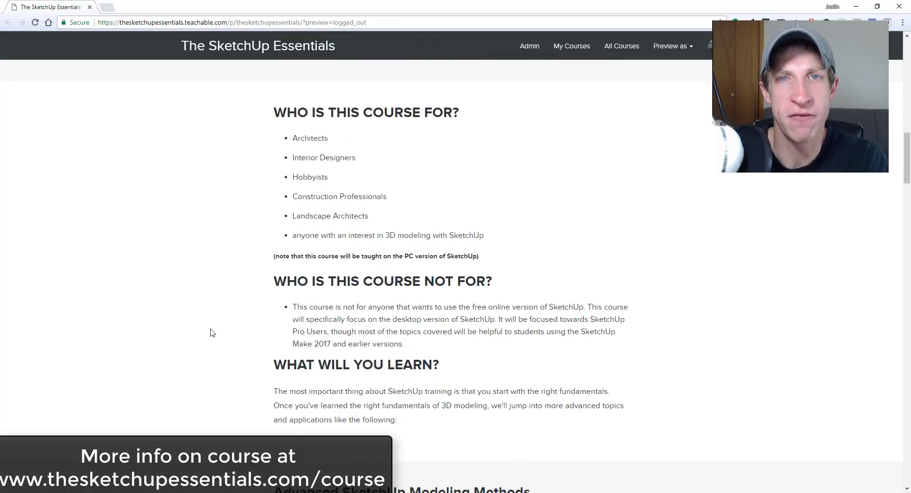
{"action": "scroll", "coordinate": [268, 314], "scroll_direction": "down", "scroll_amount": 6}
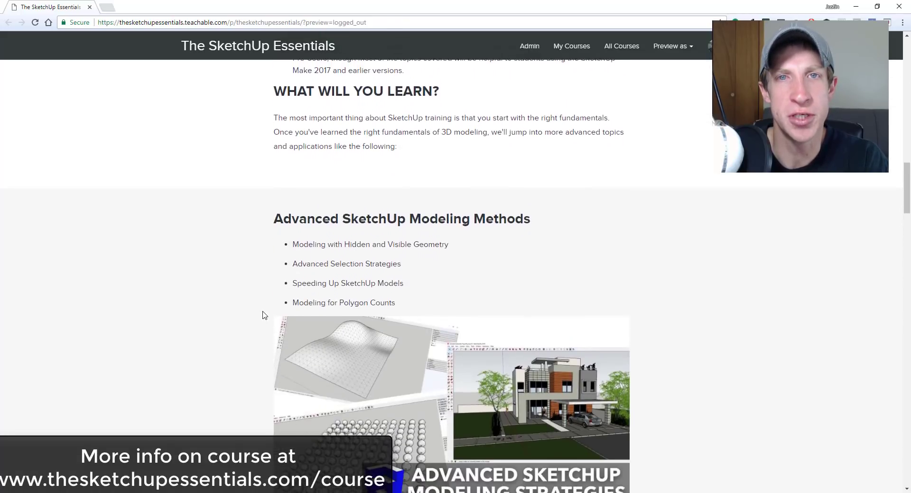
{"action": "scroll", "coordinate": [260, 314], "scroll_direction": "down", "scroll_amount": 2}
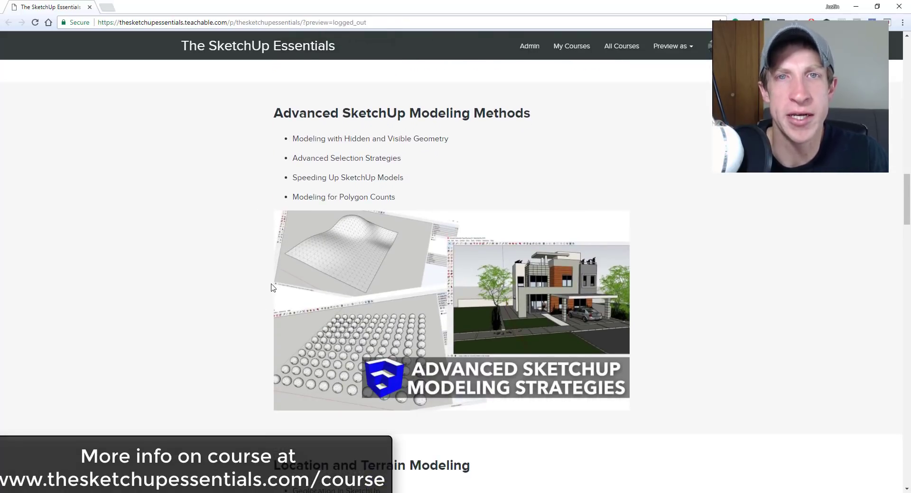
{"action": "scroll", "coordinate": [273, 266], "scroll_direction": "down", "scroll_amount": 8}
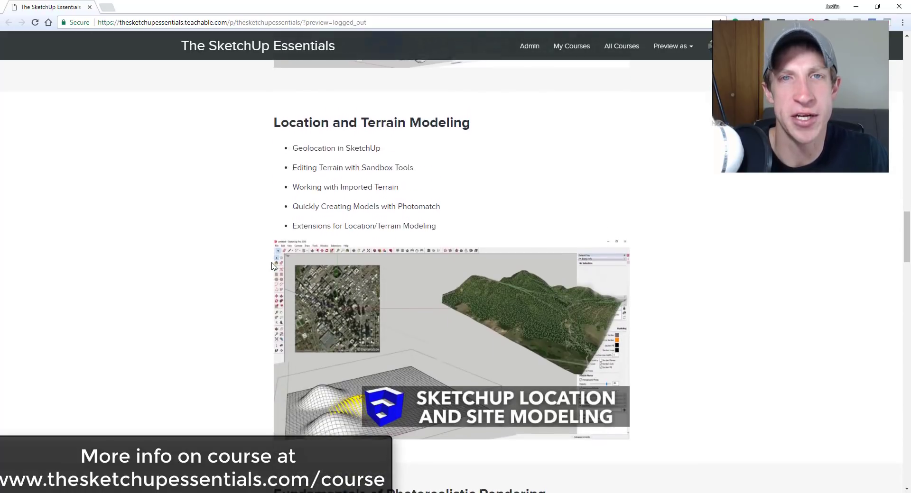
{"action": "scroll", "coordinate": [281, 207], "scroll_direction": "down", "scroll_amount": 4}
{"action": "scroll", "coordinate": [279, 207], "scroll_direction": "down", "scroll_amount": 3}
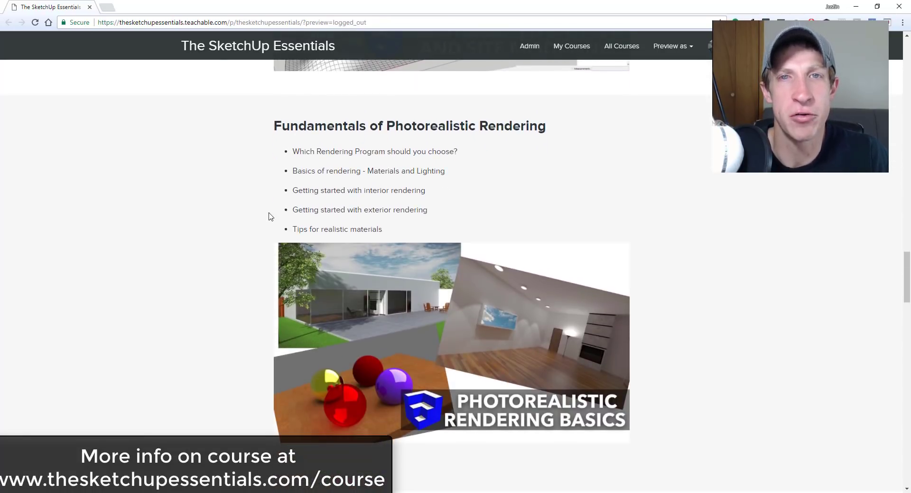
{"action": "scroll", "coordinate": [284, 222], "scroll_direction": "down", "scroll_amount": 9}
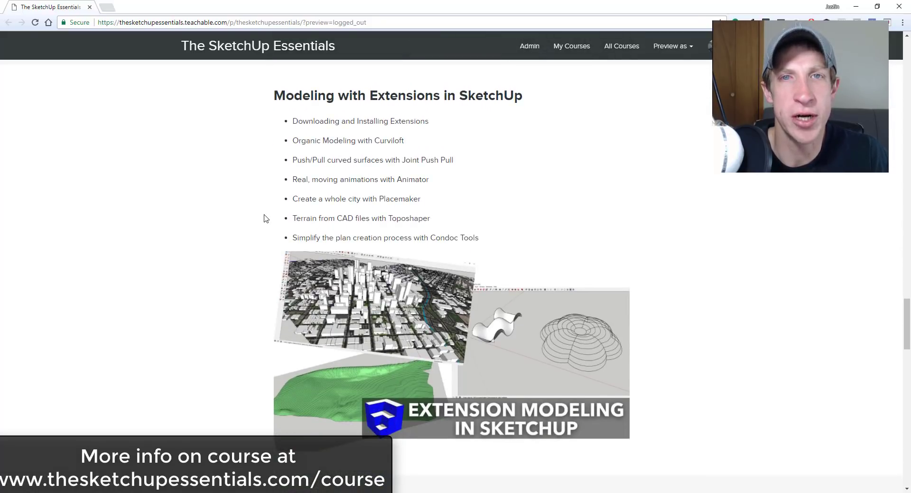
{"action": "scroll", "coordinate": [266, 222], "scroll_direction": "down", "scroll_amount": 2}
{"action": "scroll", "coordinate": [264, 218], "scroll_direction": "down", "scroll_amount": 7}
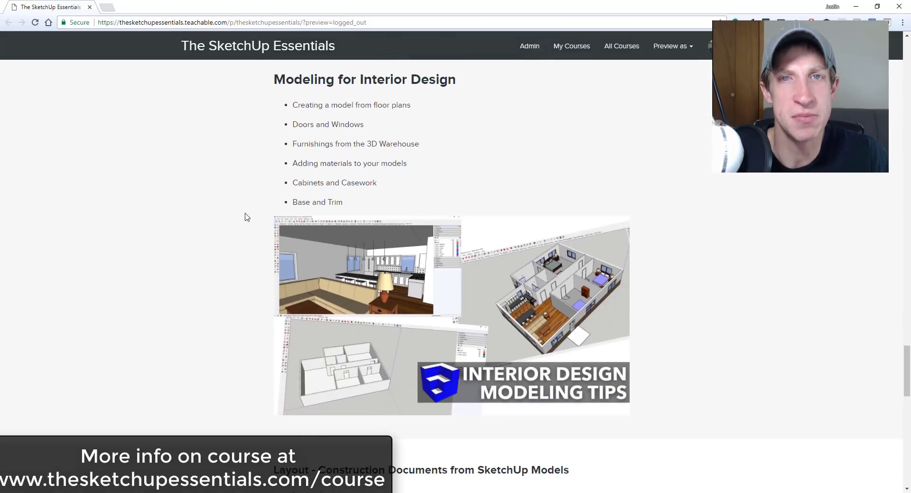
{"action": "scroll", "coordinate": [268, 179], "scroll_direction": "down", "scroll_amount": 7}
{"action": "scroll", "coordinate": [259, 182], "scroll_direction": "down", "scroll_amount": 1}
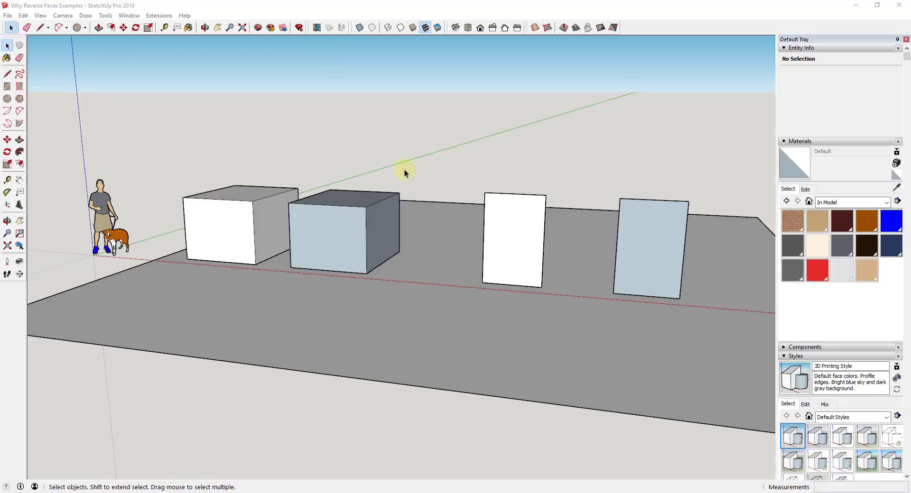
Check the front and back materials of the upright blue-gray rectangle, deselect it and examine its other side.
{"action": "middle_click_drag", "start_coordinate": [403, 182], "coordinate": [428, 191]}
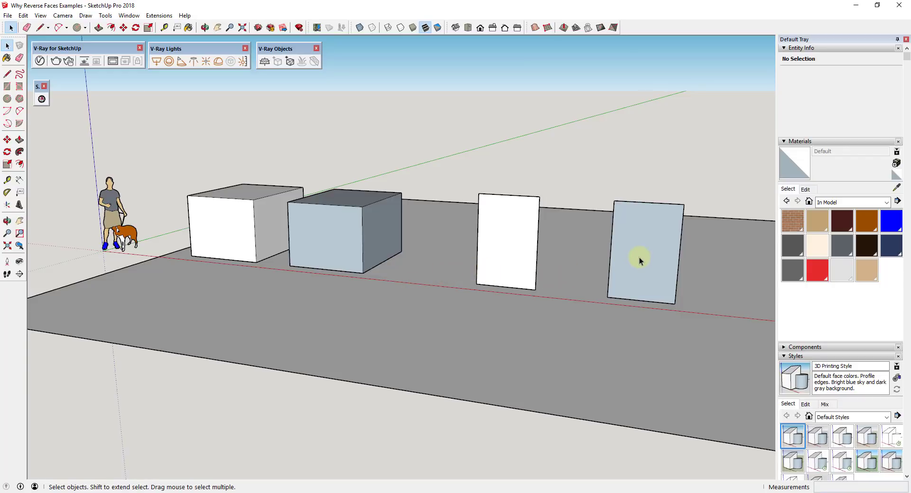
{"action": "scroll", "coordinate": [640, 257], "scroll_direction": "up", "scroll_amount": 3}
{"action": "left_click", "coordinate": [646, 229]}
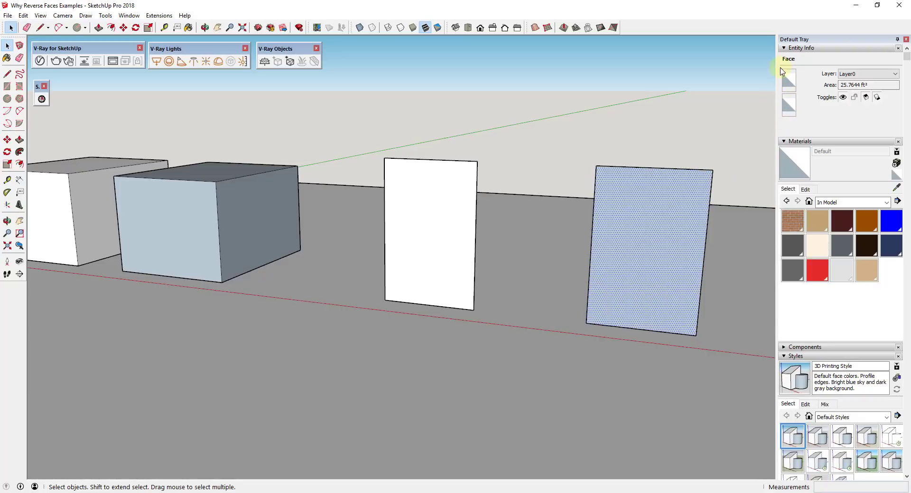
{"action": "middle_click_drag", "start_coordinate": [677, 215], "coordinate": [197, 200]}
{"action": "left_click", "coordinate": [180, 125]}
{"action": "scroll", "coordinate": [97, 208], "scroll_direction": "up", "scroll_amount": 3}
{"action": "middle_click_drag", "start_coordinate": [101, 204], "coordinate": [408, 195]}
{"action": "scroll", "coordinate": [409, 195], "scroll_direction": "down", "scroll_amount": 2}
{"action": "scroll", "coordinate": [591, 198], "scroll_direction": "up", "scroll_amount": 2}
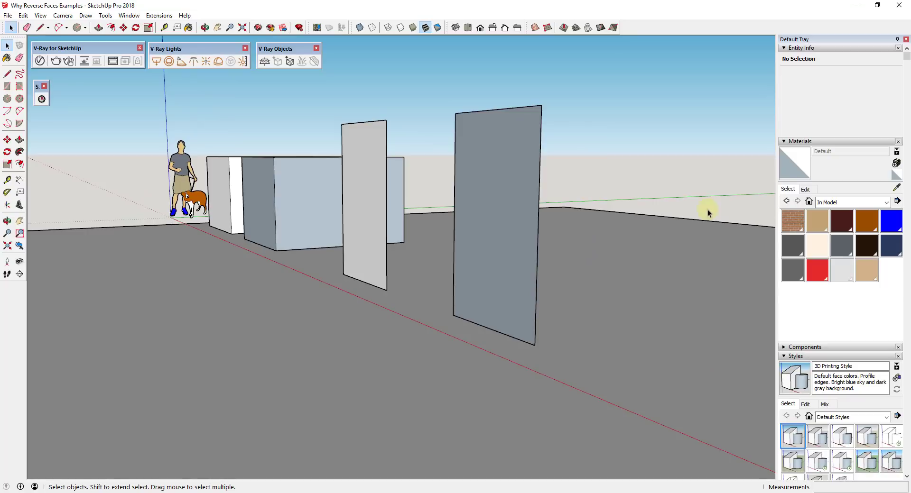
Paint the back side of the upright blue-gray rectangle with the Chris_Skin material and select the face to check its materials.
{"action": "left_click", "coordinate": [817, 221]}
{"action": "left_click", "coordinate": [480, 180]}
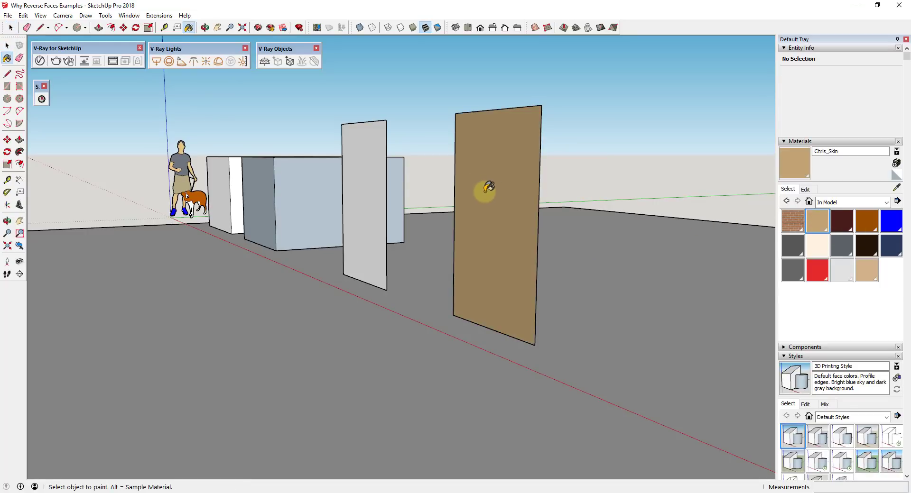
{"action": "key", "text": "space"}
{"action": "left_click", "coordinate": [496, 207]}
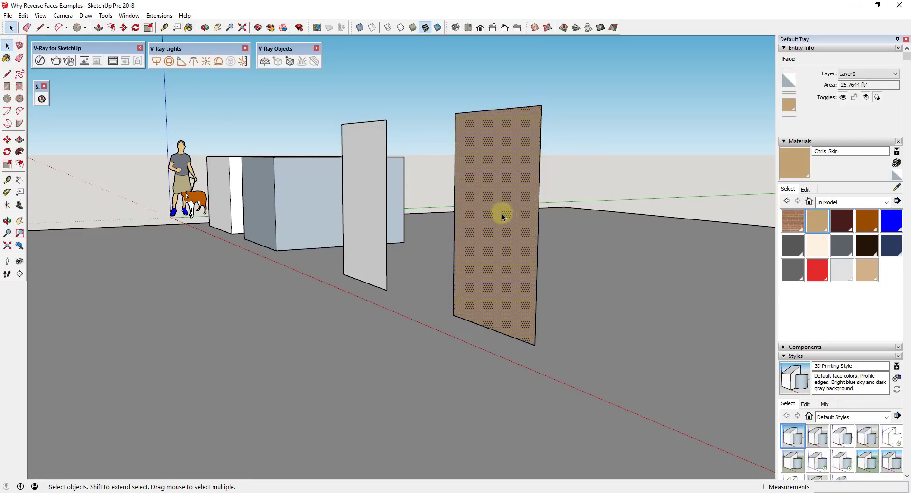
{"action": "middle_click_drag", "start_coordinate": [502, 213], "coordinate": [537, 186]}
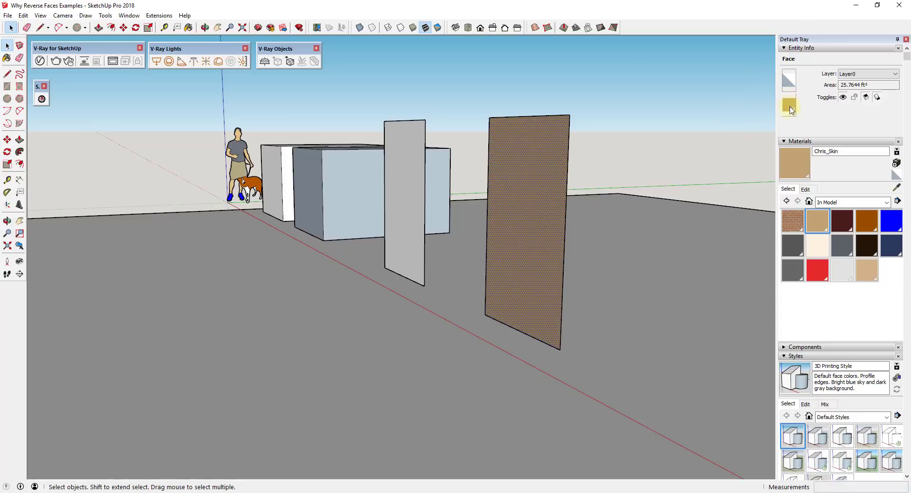
Restore the default material on the tan-painted upright rectangle.
{"action": "left_click", "coordinate": [896, 174]}
{"action": "left_click", "coordinate": [503, 195]}
Reverse the front face and the adjacent side face of the blue-gray box.
{"action": "middle_click_drag", "start_coordinate": [398, 211], "coordinate": [518, 228]}
{"action": "scroll", "coordinate": [460, 214], "scroll_direction": "down", "scroll_amount": 5}
{"action": "middle_click_drag", "start_coordinate": [460, 213], "coordinate": [508, 183]}
{"action": "scroll", "coordinate": [386, 209], "scroll_direction": "up", "scroll_amount": 5}
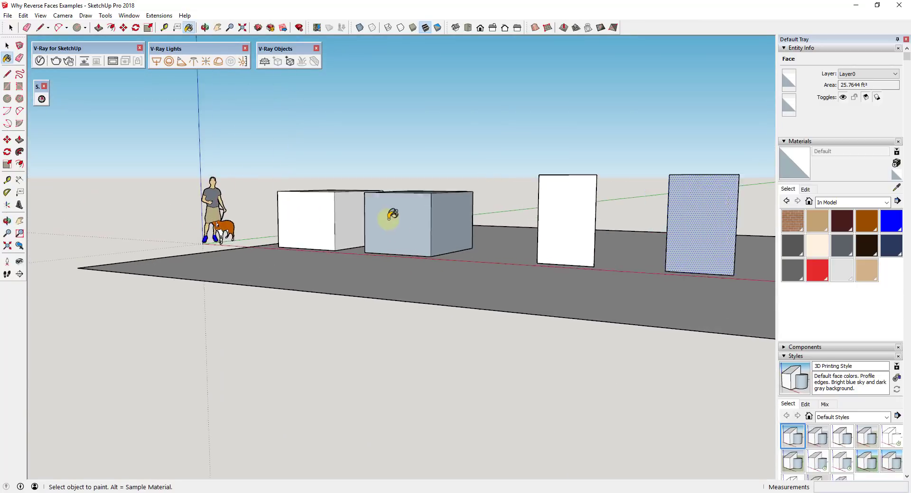
{"action": "middle_click_drag", "start_coordinate": [458, 213], "coordinate": [464, 247]}
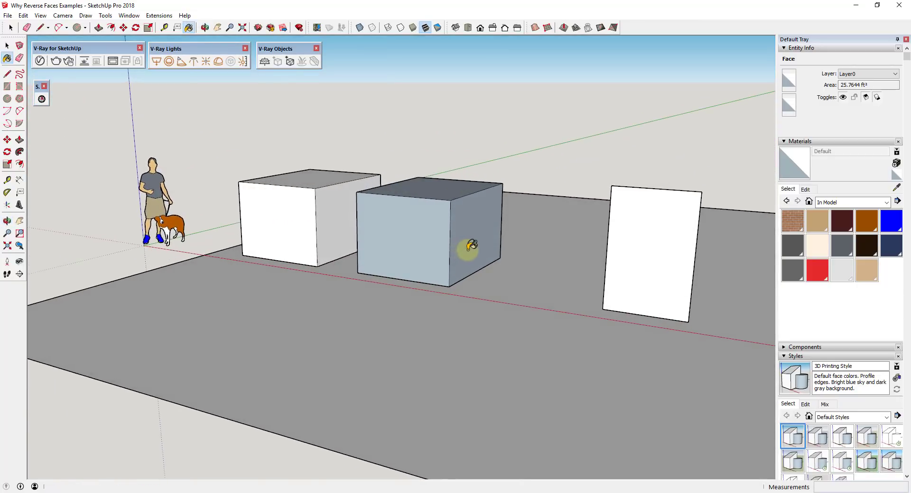
{"action": "key", "text": "space"}
{"action": "right_click", "coordinate": [421, 237]}
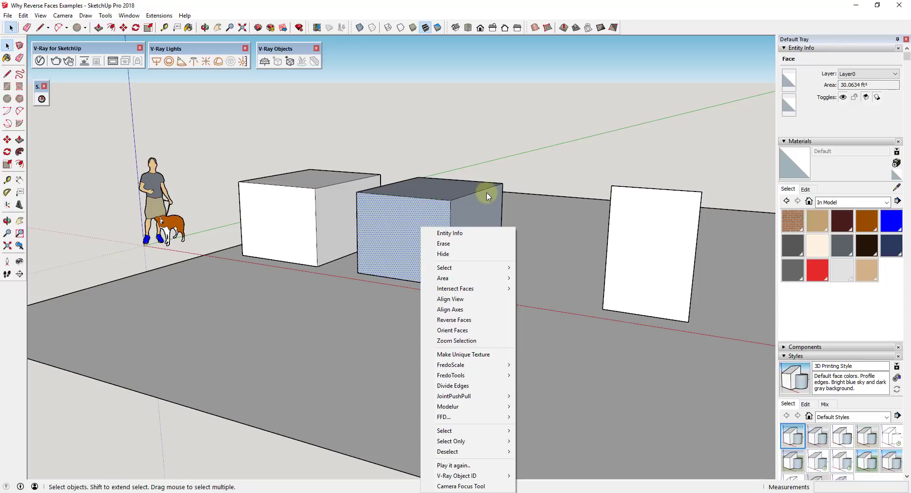
{"action": "left_click", "coordinate": [448, 320]}
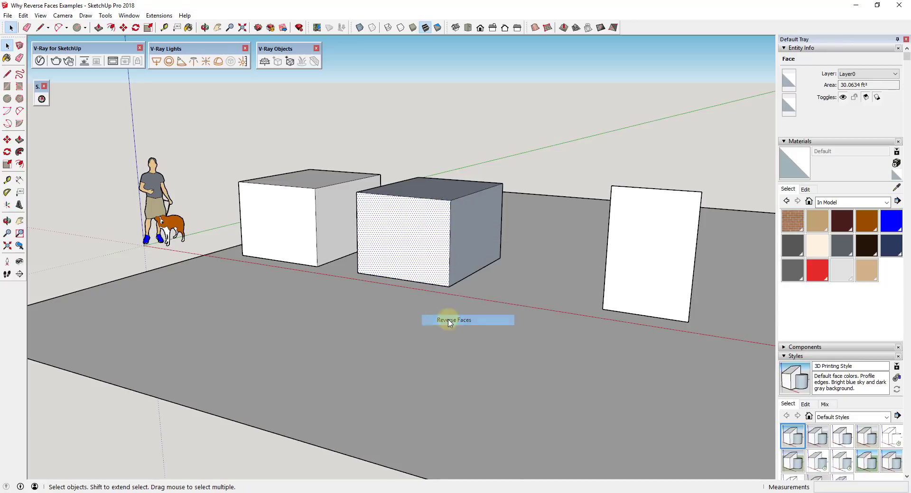
{"action": "right_click", "coordinate": [467, 243]}
{"action": "left_click", "coordinate": [500, 320]}
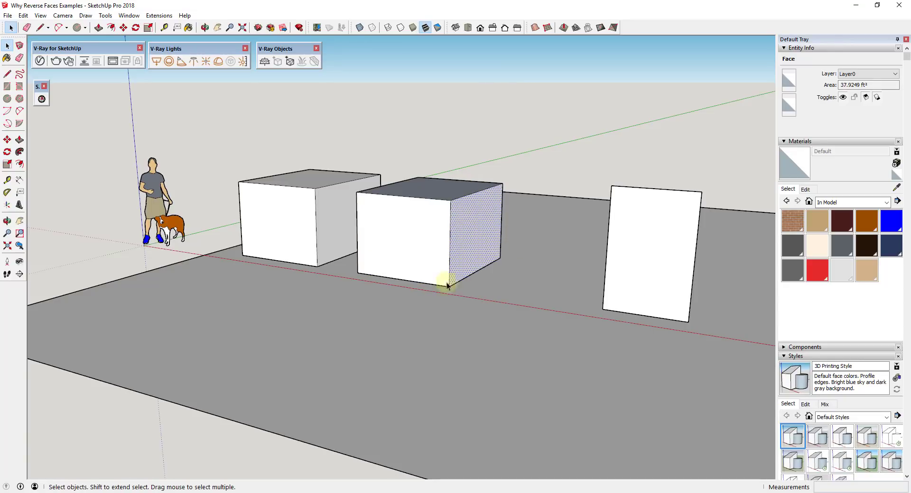
Undo both face reversals on the blue-gray box and clear the selection.
{"action": "key", "text": "ctrl+z"}
{"action": "key", "text": "ctrl+z"}
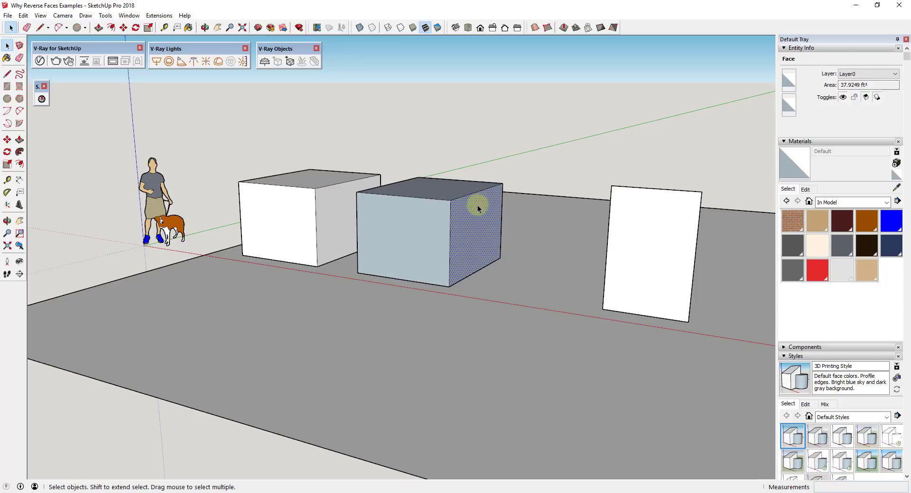
{"action": "middle_click_drag", "start_coordinate": [437, 227], "coordinate": [516, 230], "text": "shift"}
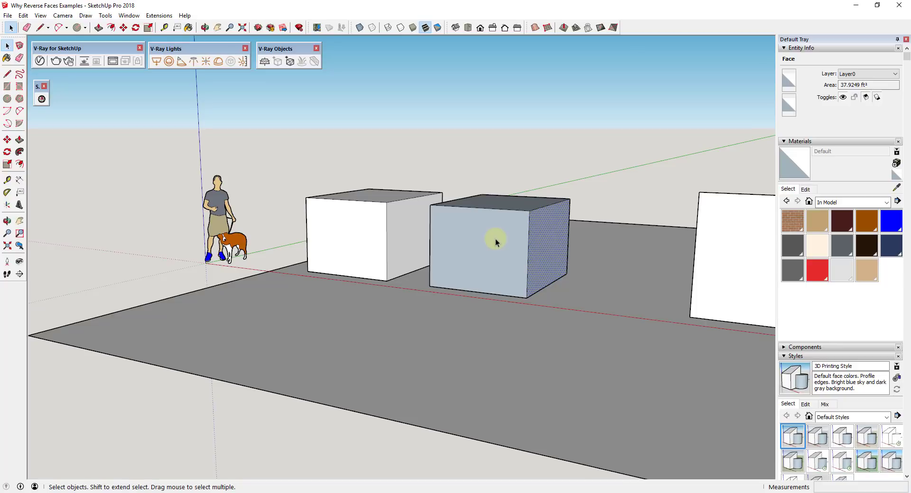
{"action": "left_click", "coordinate": [532, 173]}
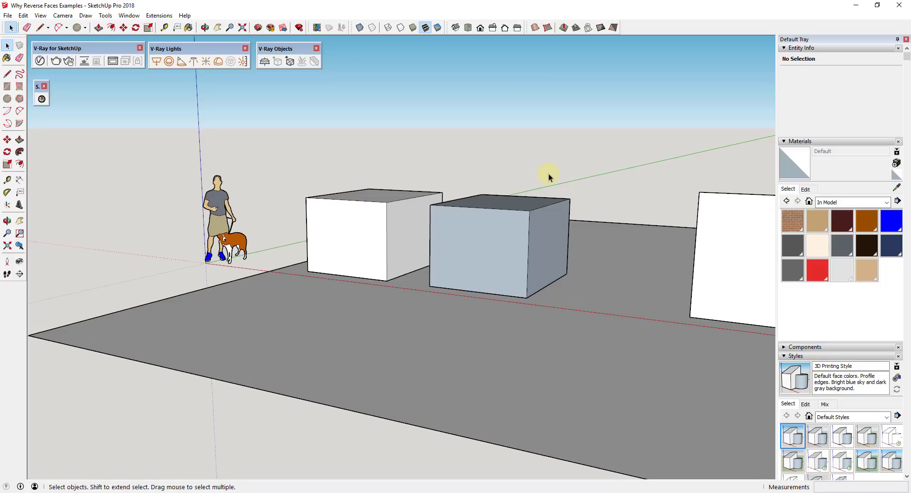
Select the front, side and top faces of the white and blue-gray boxes to compare their front and back materials.
{"action": "scroll", "coordinate": [553, 248], "scroll_direction": "up", "scroll_amount": 2}
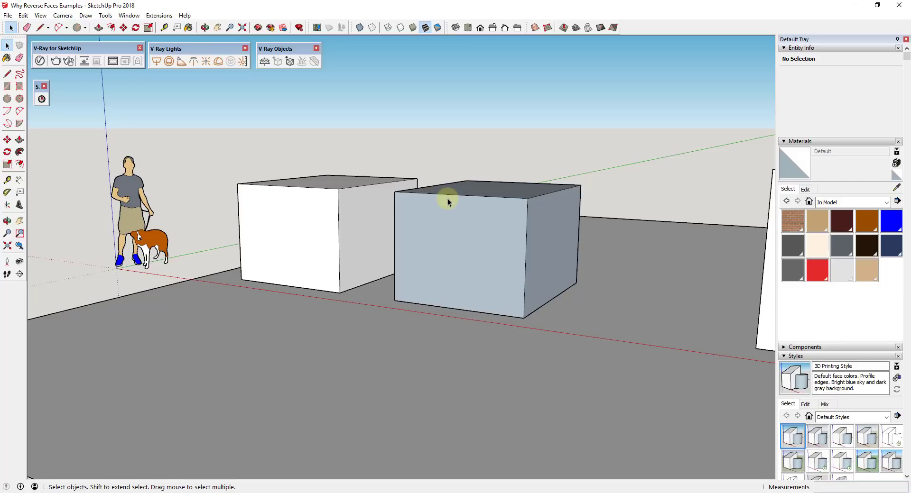
{"action": "left_click", "coordinate": [486, 232]}
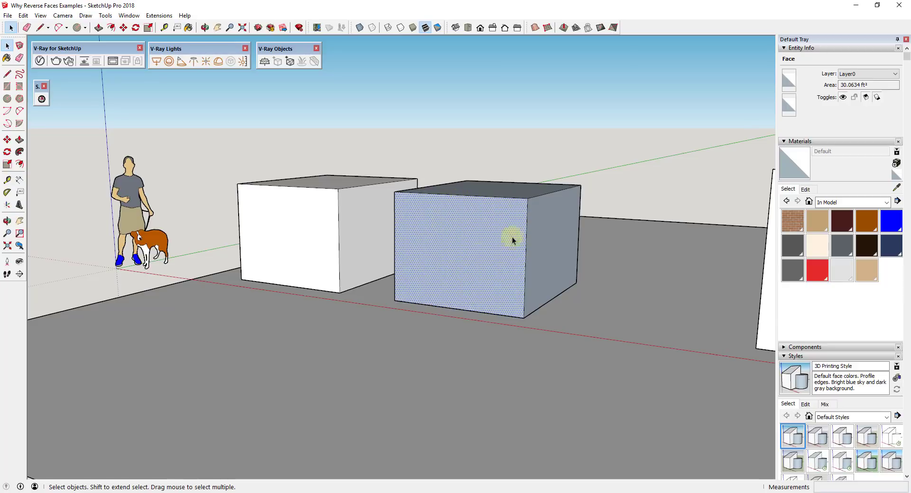
{"action": "left_click", "coordinate": [324, 237]}
{"action": "left_click", "coordinate": [378, 230]}
{"action": "left_click", "coordinate": [337, 184]}
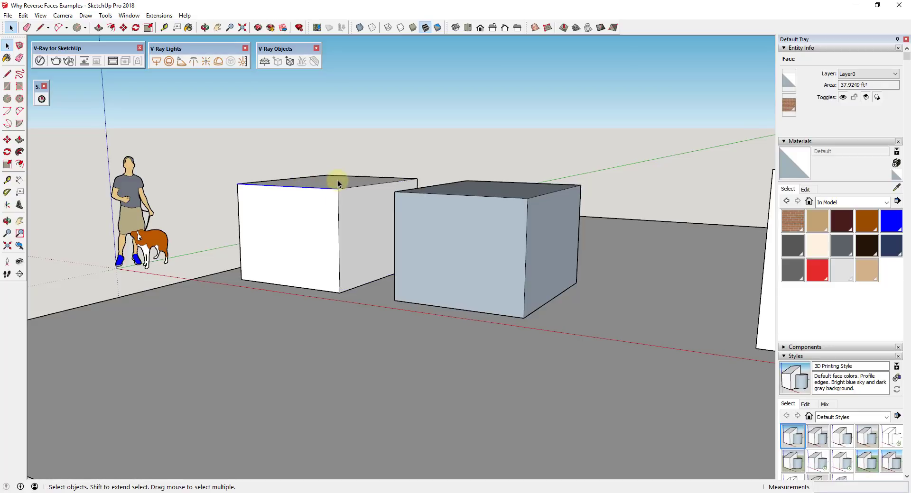
{"action": "left_click", "coordinate": [326, 223]}
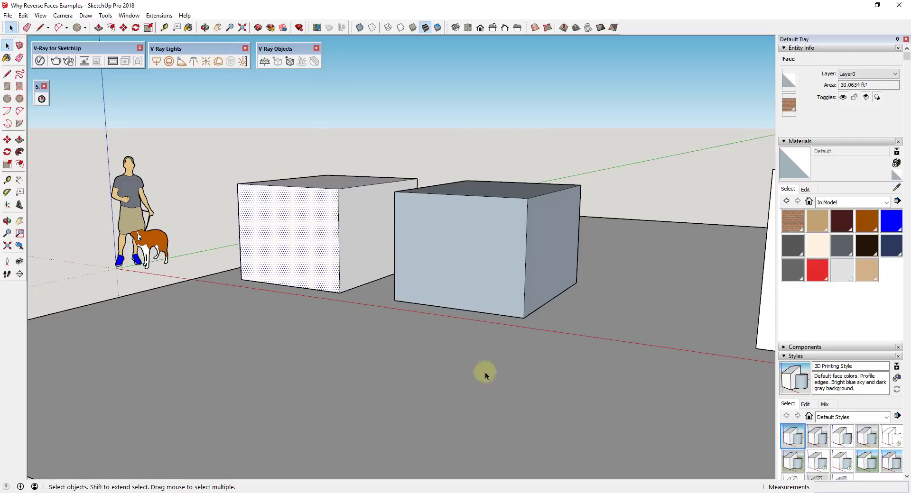
{"action": "left_click", "coordinate": [485, 258]}
{"action": "left_click", "coordinate": [535, 250]}
{"action": "left_click", "coordinate": [496, 185]}
{"action": "left_click", "coordinate": [525, 237]}
{"action": "left_click", "coordinate": [509, 189]}
Select all geometry of both boxes and paint them with the Bricks_A01_1m material.
{"action": "middle_click_drag", "start_coordinate": [620, 187], "coordinate": [456, 163]}
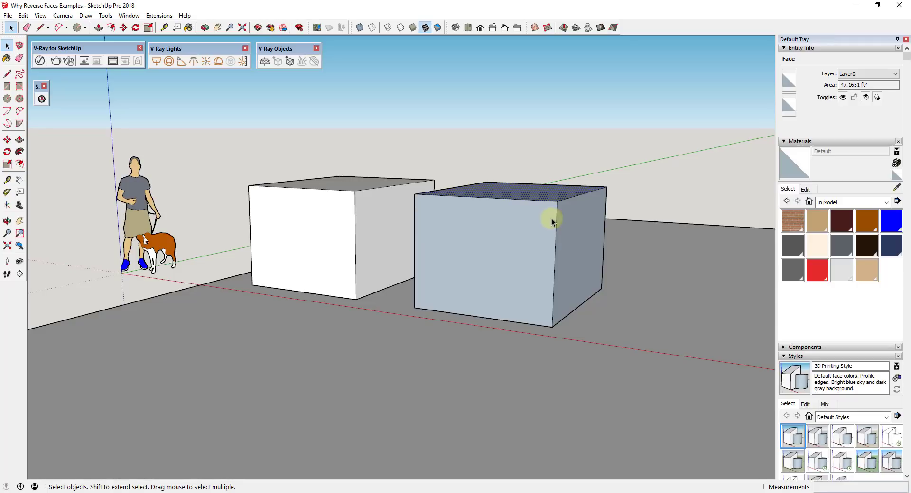
{"action": "middle_click_drag", "start_coordinate": [575, 212], "coordinate": [614, 219]}
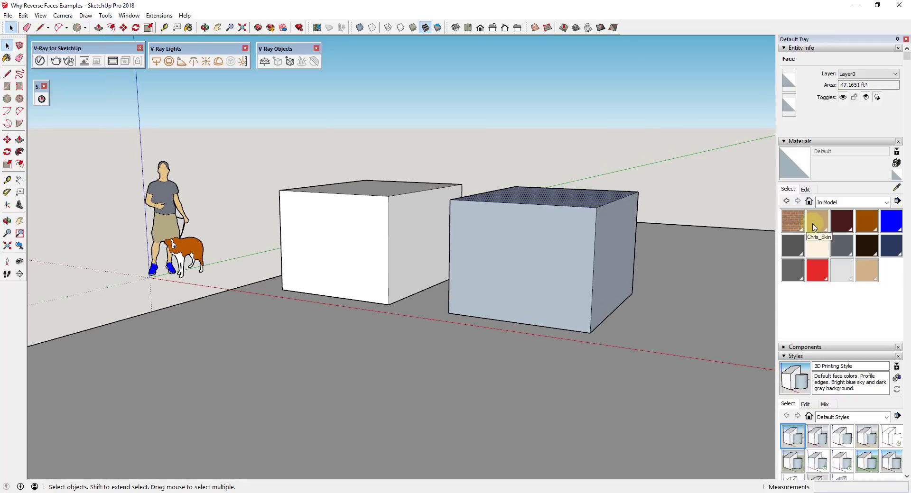
{"action": "triple_click", "coordinate": [344, 219]}
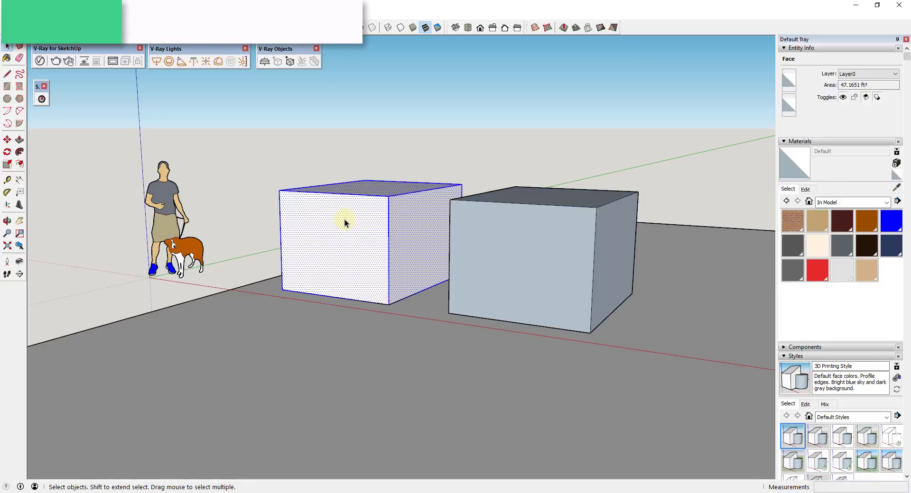
{"action": "triple_click", "coordinate": [517, 252], "text": "shift"}
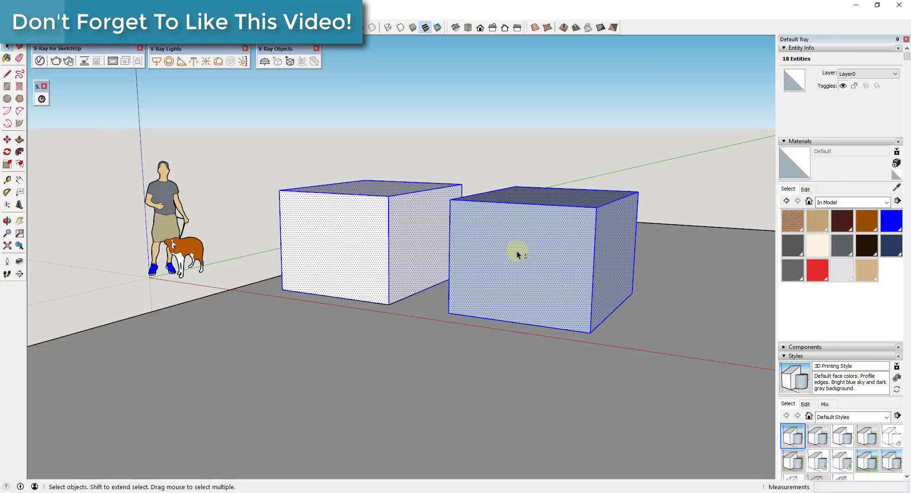
{"action": "left_click", "coordinate": [792, 220]}
{"action": "left_click", "coordinate": [375, 227]}
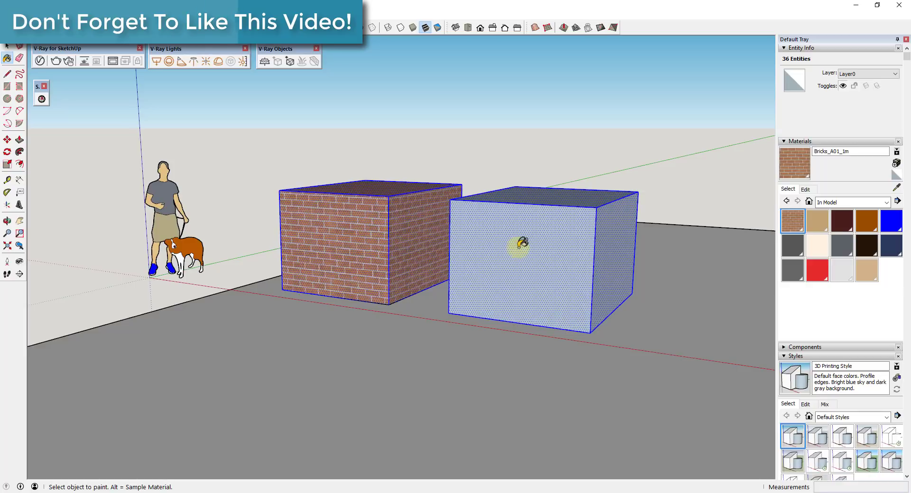
{"action": "left_click", "coordinate": [520, 245]}
{"action": "key", "text": "space"}
Select the side face of the formerly blue-gray box and inspect its front and back materials.
{"action": "scroll", "coordinate": [596, 215], "scroll_direction": "up", "scroll_amount": 5}
{"action": "left_click", "coordinate": [556, 281]}
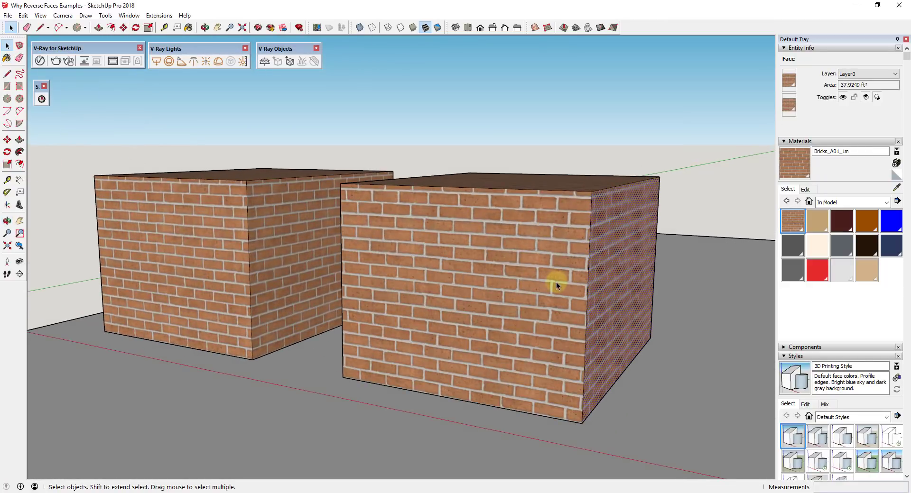
{"action": "middle_click_drag", "start_coordinate": [556, 281], "coordinate": [423, 275]}
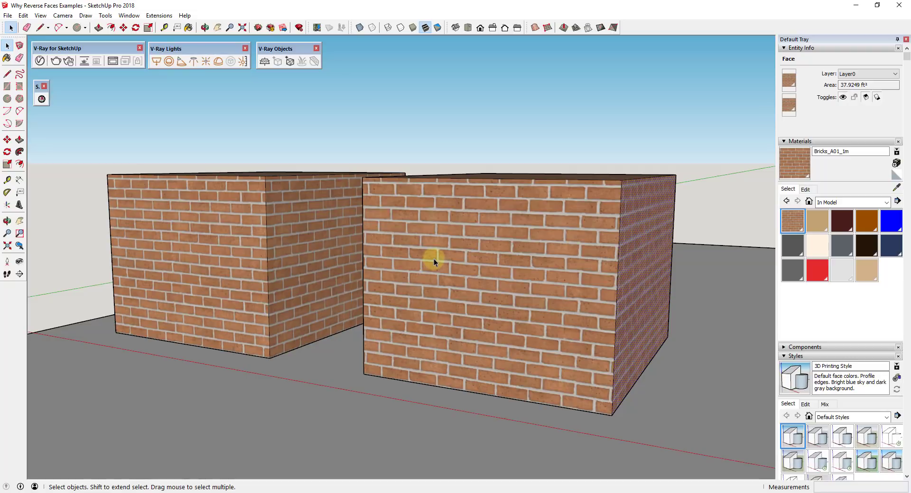
Clear the selection, render the scene with V-Ray and compare the brick textures of both boxes up close.
{"action": "left_click", "coordinate": [242, 138]}
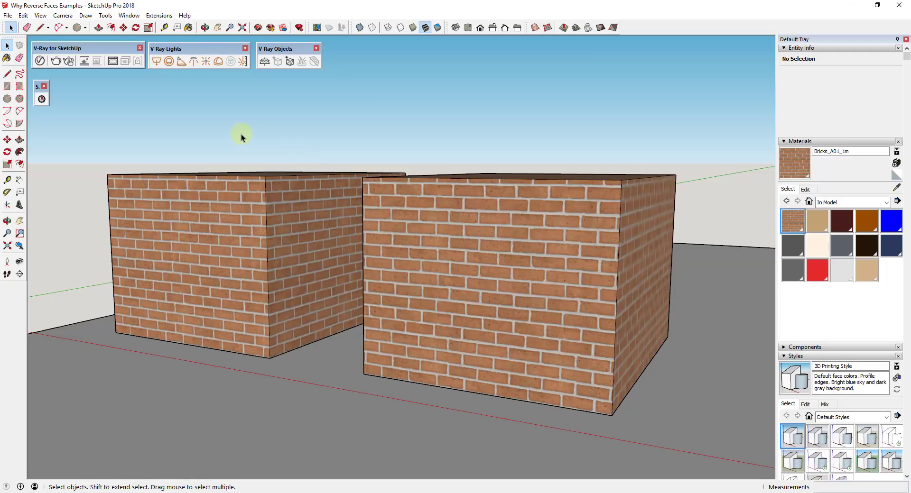
{"action": "left_click_drag", "start_coordinate": [469, 130], "coordinate": [481, 130]}
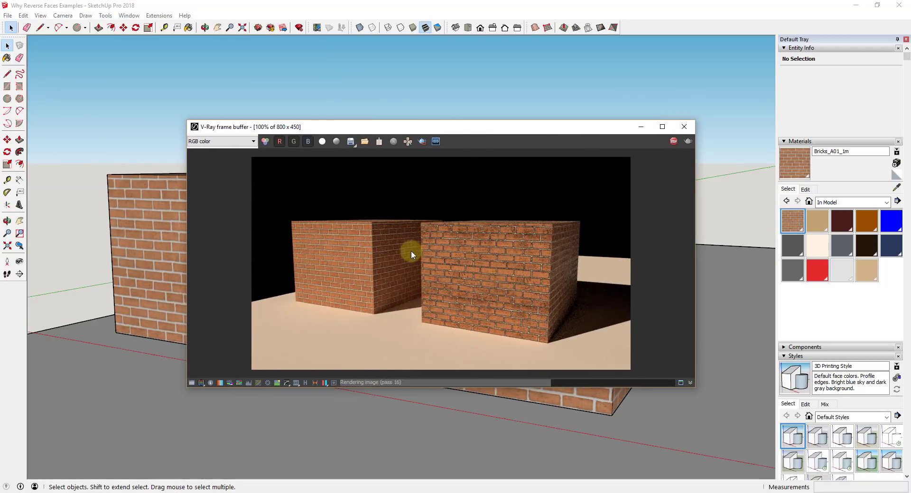
{"action": "scroll", "coordinate": [397, 260], "scroll_direction": "up", "scroll_amount": 1}
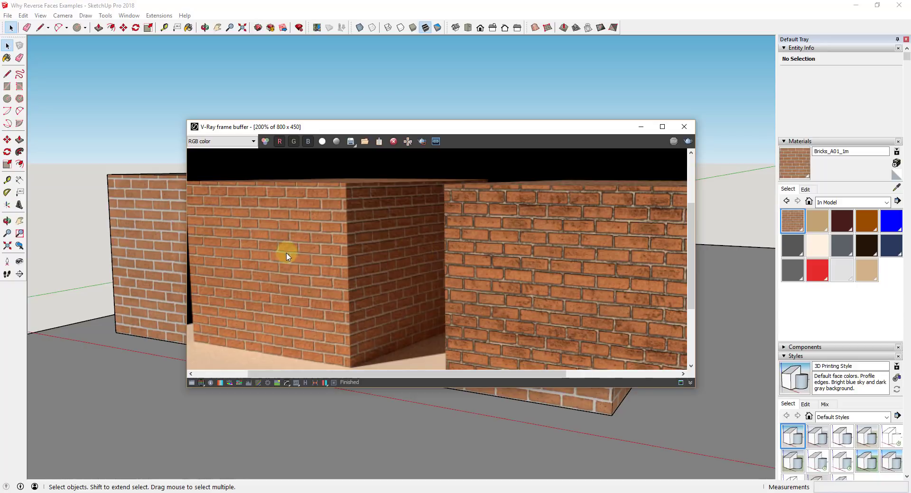
{"action": "scroll", "coordinate": [575, 258], "scroll_direction": "down", "scroll_amount": 1}
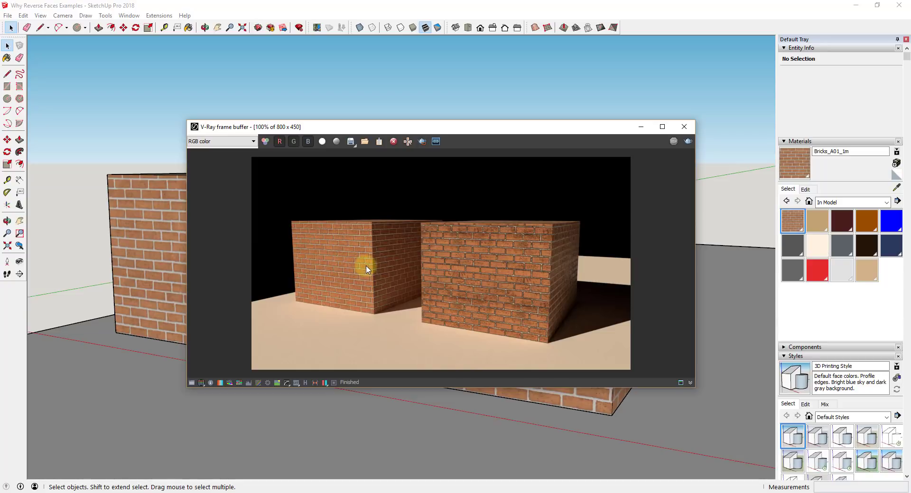
{"action": "scroll", "coordinate": [363, 269], "scroll_direction": "up", "scroll_amount": 1}
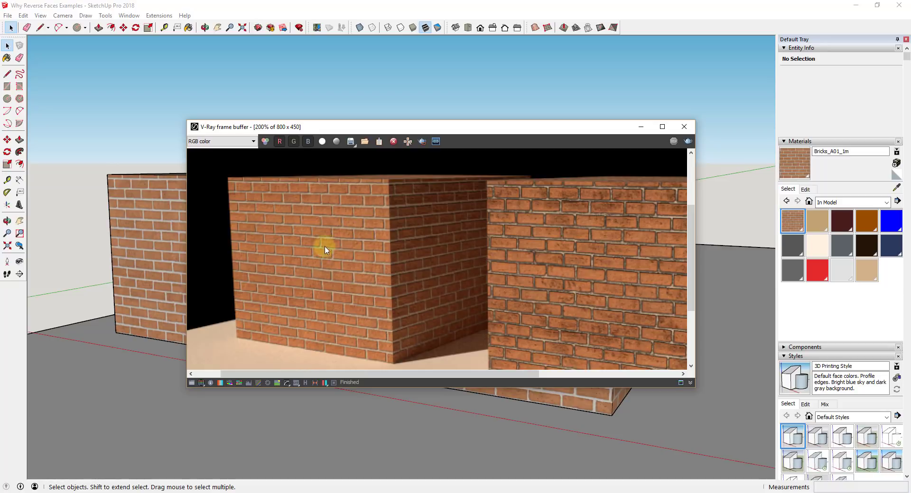
{"action": "double_click", "coordinate": [358, 239]}
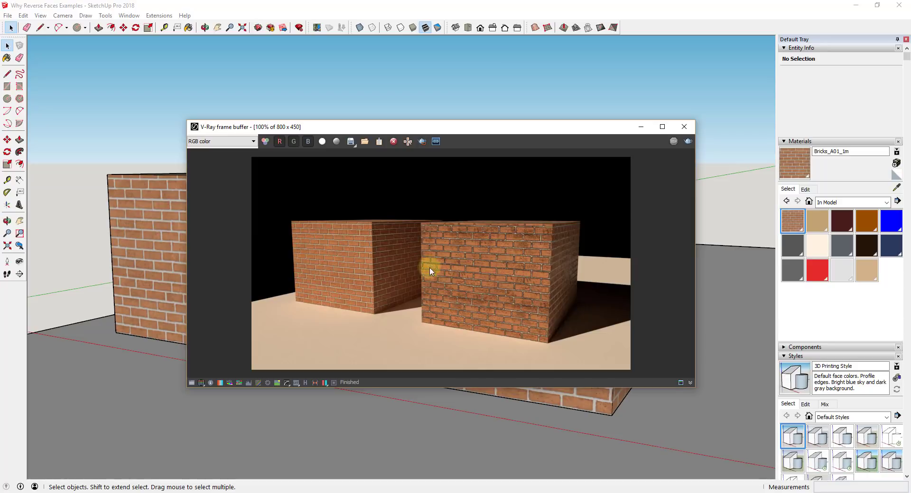
{"action": "scroll", "coordinate": [522, 250], "scroll_direction": "up", "scroll_amount": 1}
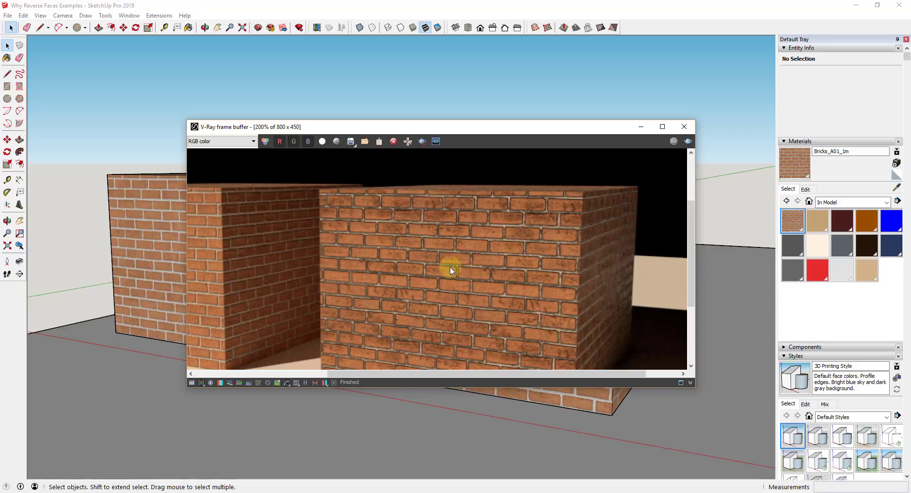
{"action": "double_click", "coordinate": [496, 246]}
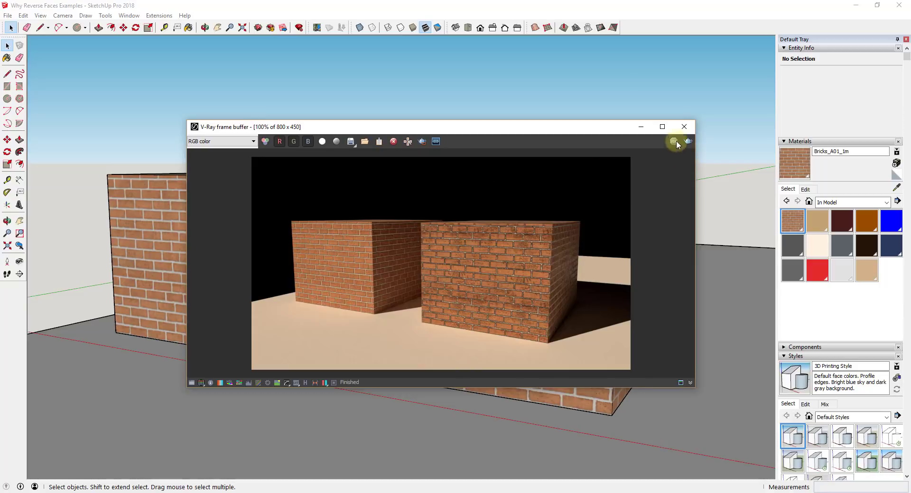
{"action": "left_click", "coordinate": [684, 126]}
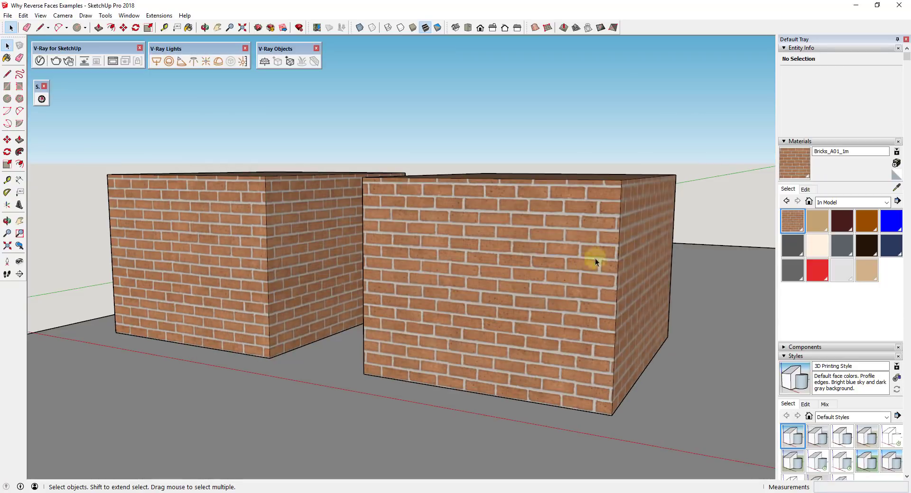
Inspect the front face's materials on the nearer brick box and repaint the whole box with the Default material.
{"action": "left_click", "coordinate": [574, 243]}
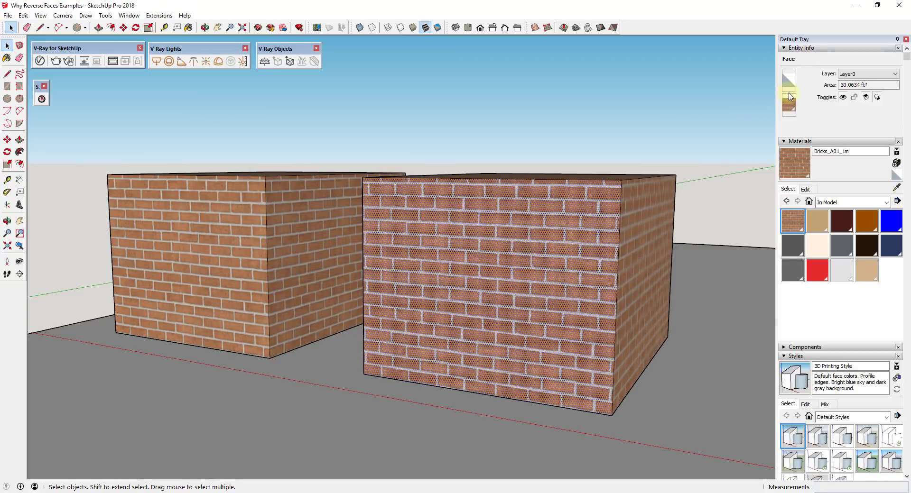
{"action": "triple_click", "coordinate": [613, 218]}
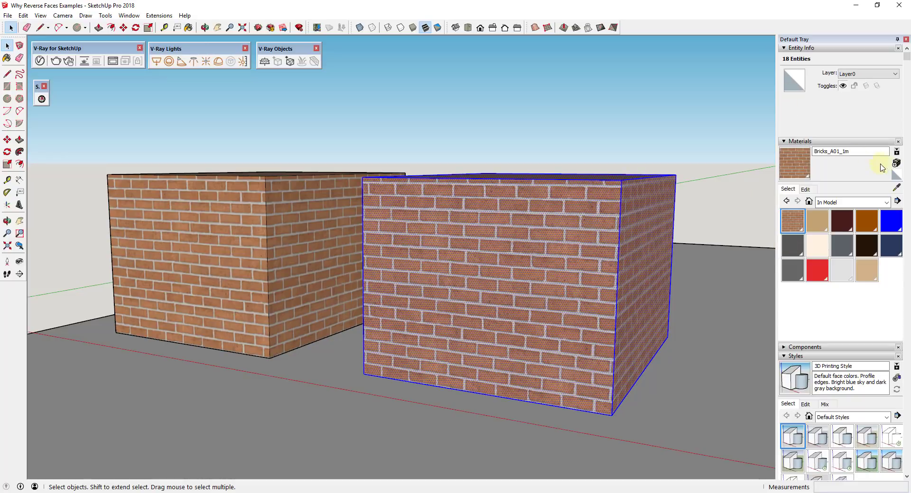
{"action": "left_click", "coordinate": [896, 174]}
{"action": "left_click", "coordinate": [541, 208]}
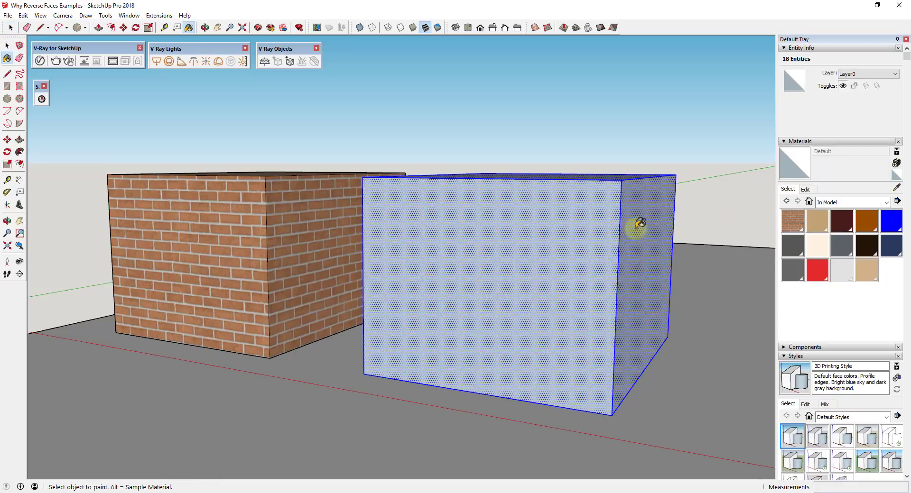
Reverse all faces of the nearer box and paint it with the Bricks_A01_1m material.
{"action": "key", "text": "space"}
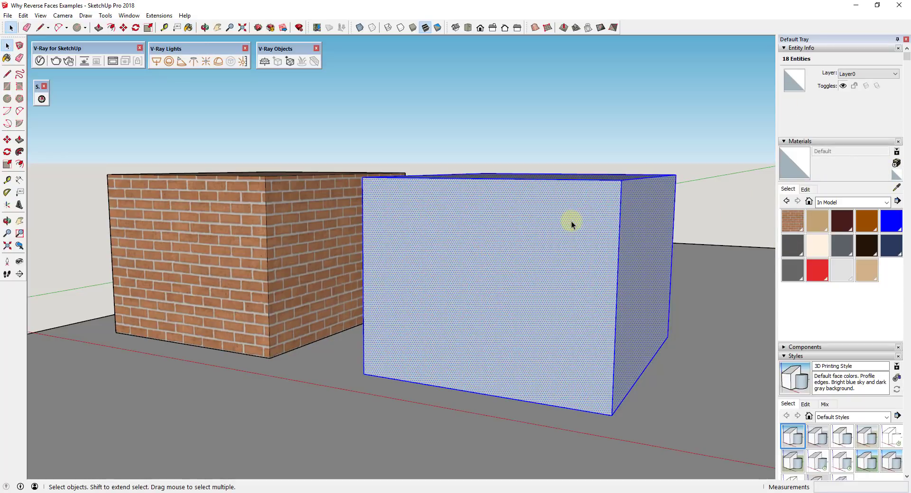
{"action": "right_click", "coordinate": [571, 221]}
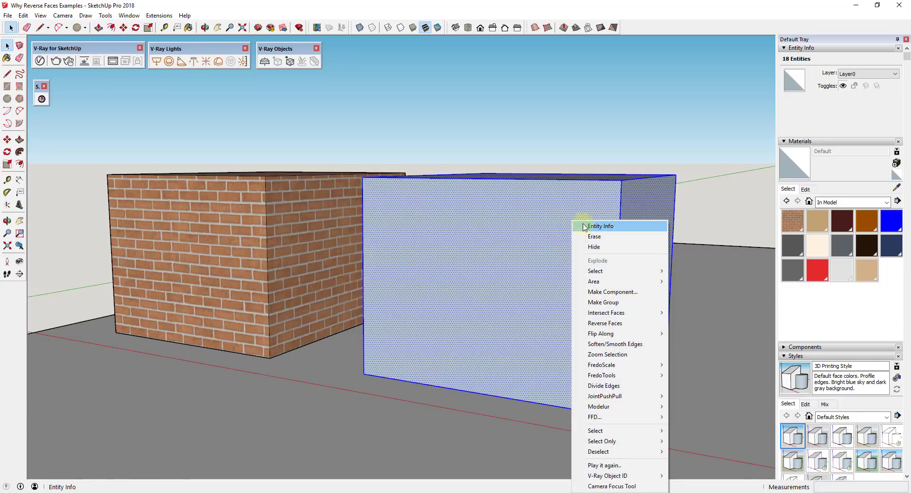
{"action": "left_click", "coordinate": [623, 328]}
{"action": "left_click", "coordinate": [792, 220]}
{"action": "left_click", "coordinate": [541, 246]}
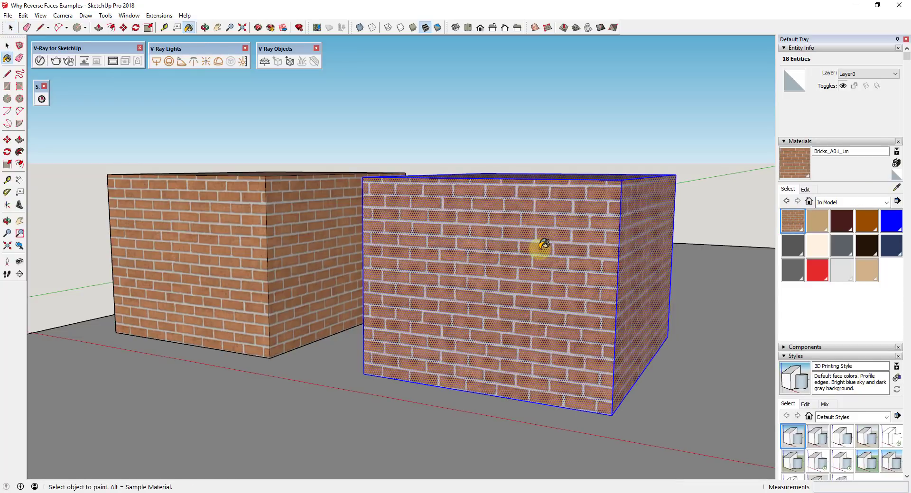
{"action": "key", "text": "space"}
Render the two brick boxes again with V-Ray to compare their textures, and close the rendered image.
{"action": "left_click", "coordinate": [55, 62]}
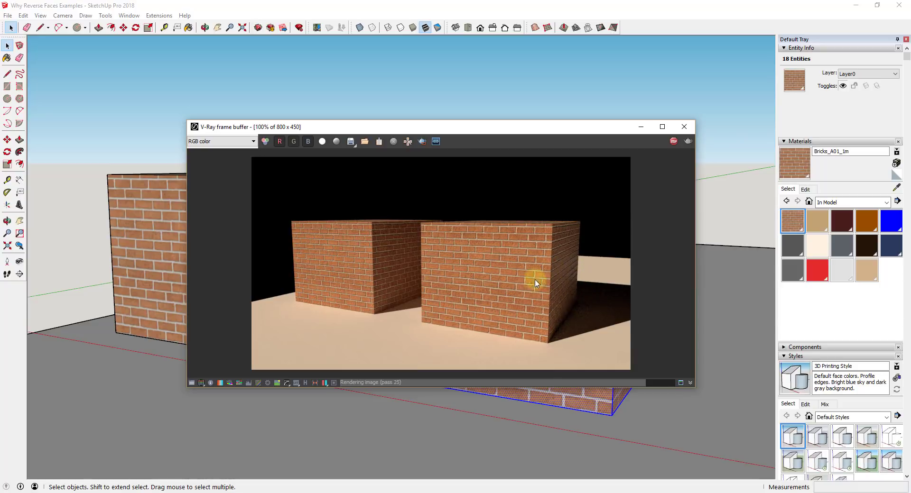
{"action": "left_click", "coordinate": [673, 142]}
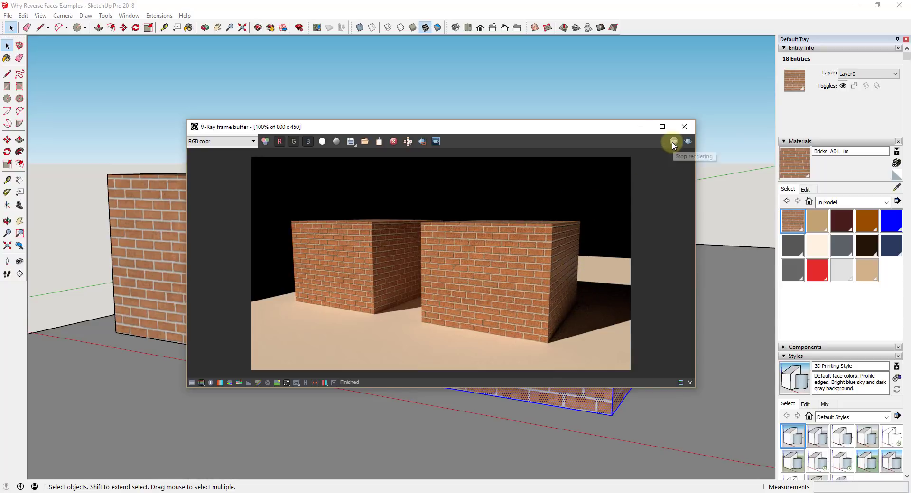
{"action": "left_click", "coordinate": [684, 126]}
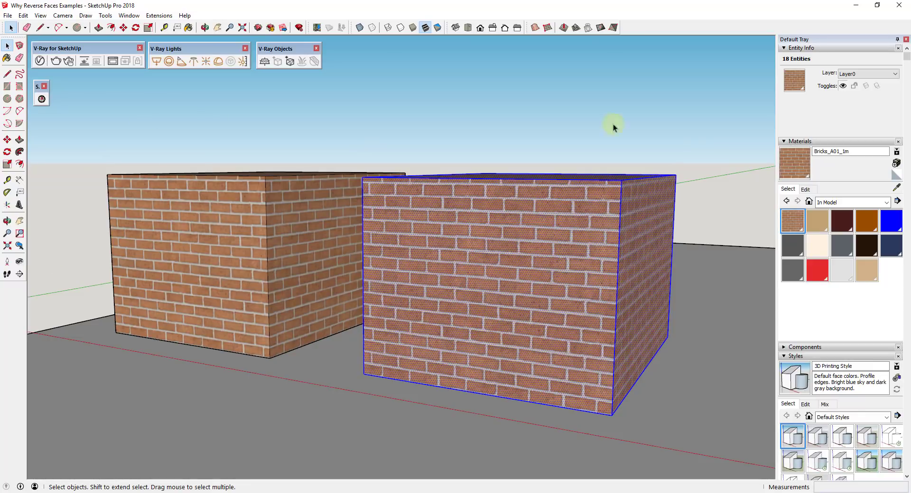
Paint the white and the blue-gray upright rectangles with the LED_5500k material.
{"action": "scroll", "coordinate": [318, 197], "scroll_direction": "down", "scroll_amount": 8}
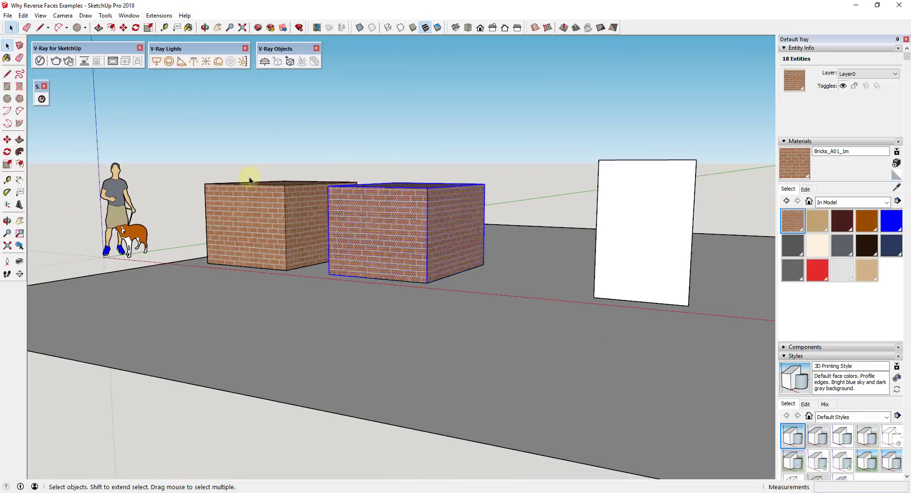
{"action": "scroll", "coordinate": [616, 194], "scroll_direction": "up", "scroll_amount": 4}
{"action": "middle_click_drag", "start_coordinate": [617, 194], "coordinate": [575, 215]}
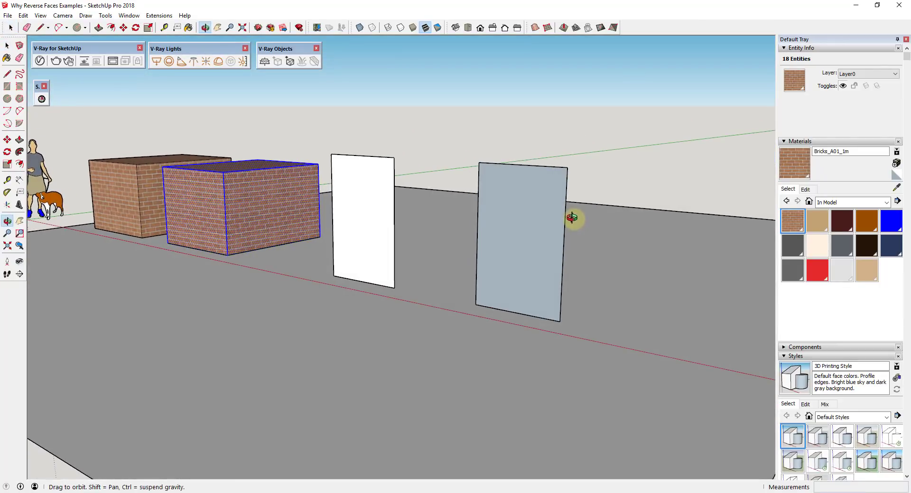
{"action": "left_click", "coordinate": [822, 249]}
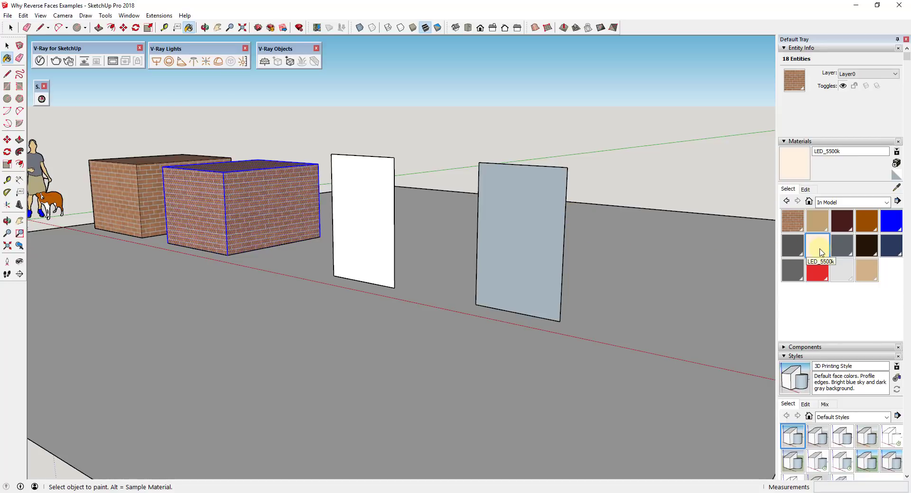
{"action": "left_click", "coordinate": [368, 201]}
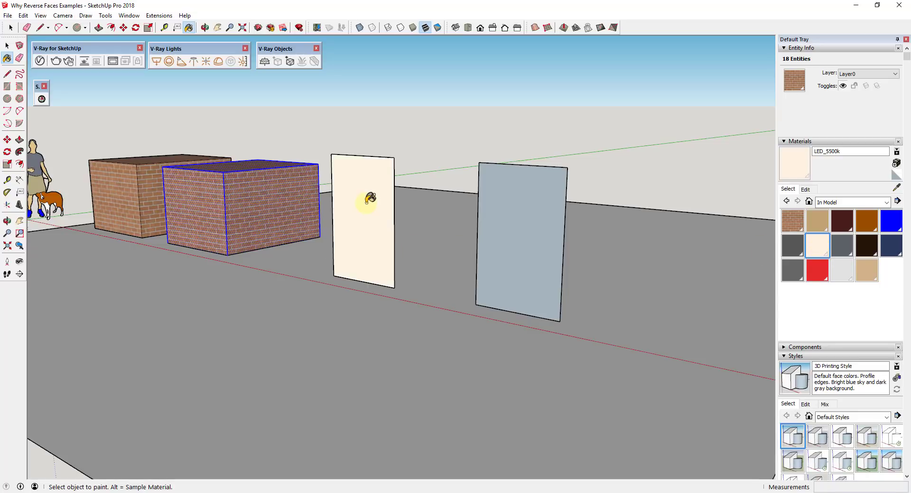
{"action": "left_click", "coordinate": [517, 229]}
Render the two LED-painted rectangles with V-Ray to compare how each emits light, and close the rendered image.
{"action": "middle_click_drag", "start_coordinate": [524, 215], "coordinate": [541, 193]}
{"action": "scroll", "coordinate": [541, 193], "scroll_direction": "up", "scroll_amount": 1}
{"action": "key", "text": "space"}
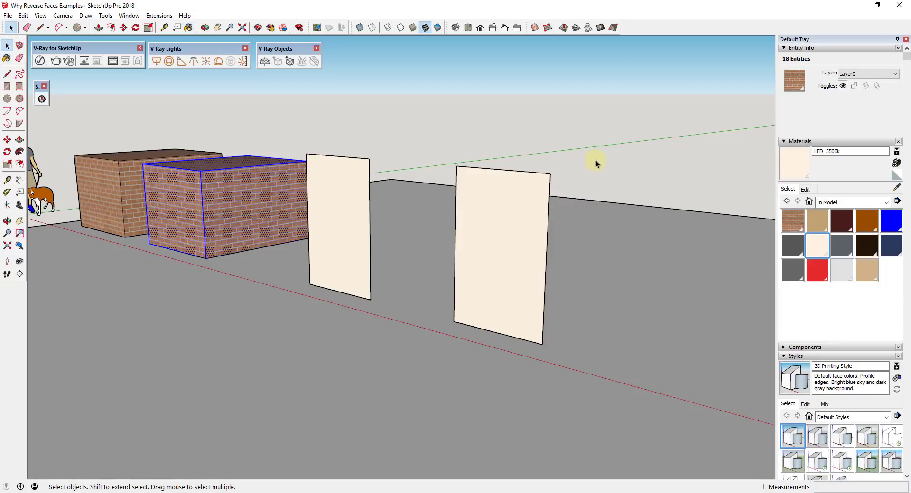
{"action": "left_click", "coordinate": [56, 61]}
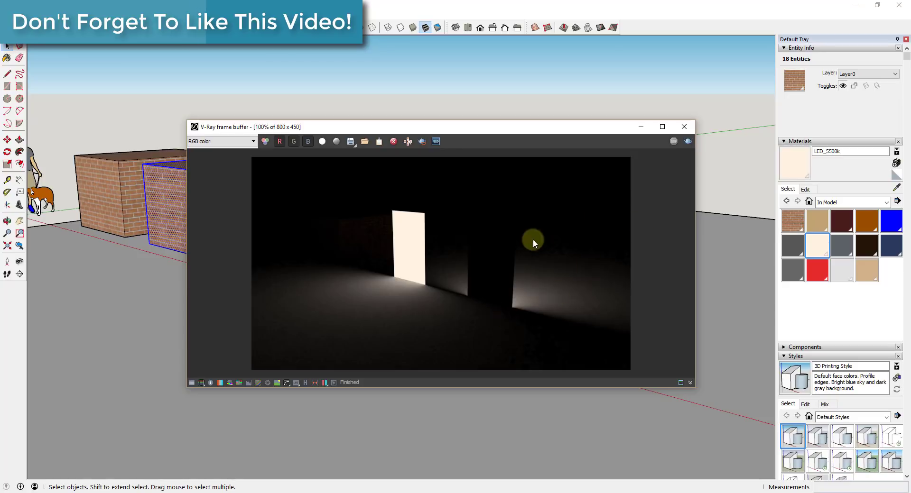
{"action": "left_click", "coordinate": [688, 127]}
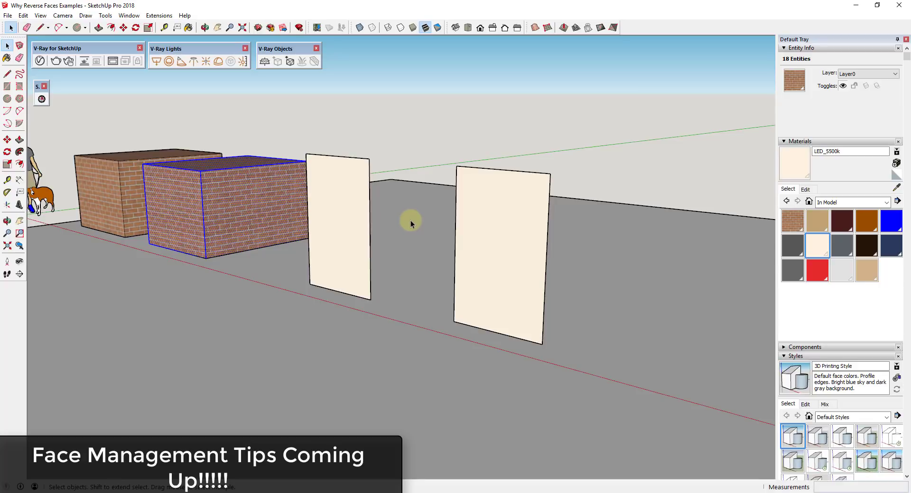
Examine the mix of white and blue-gray faces on the three faceted spheres beyond the gray ground plane.
{"action": "scroll", "coordinate": [192, 156], "scroll_direction": "down", "scroll_amount": 8}
{"action": "middle_click_drag", "start_coordinate": [309, 138], "coordinate": [355, 160]}
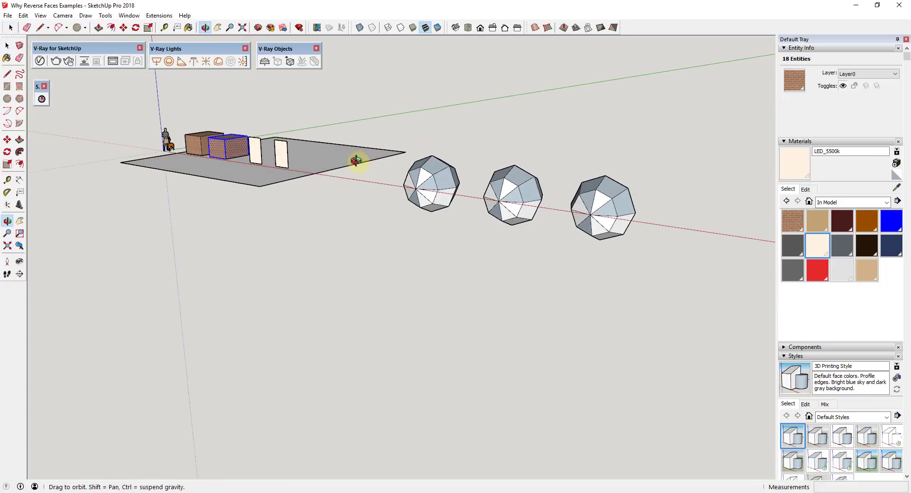
{"action": "scroll", "coordinate": [596, 177], "scroll_direction": "up", "scroll_amount": 4}
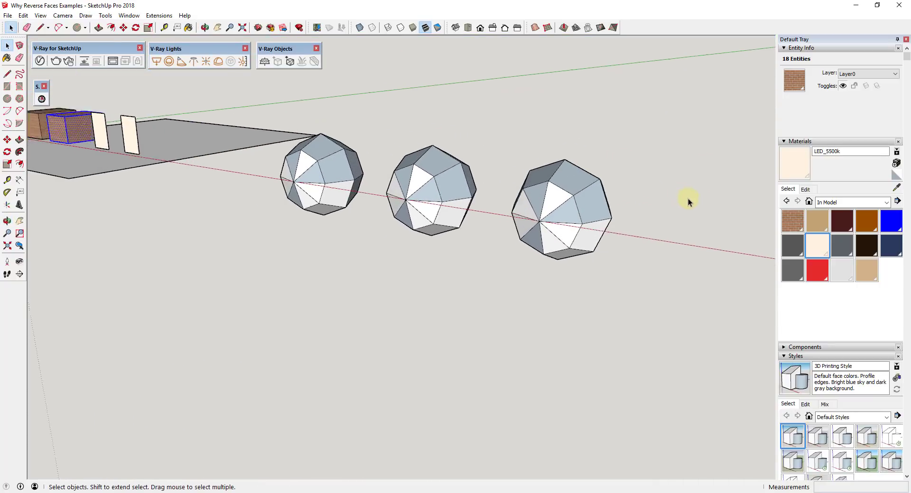
{"action": "middle_click_drag", "start_coordinate": [688, 201], "coordinate": [575, 183]}
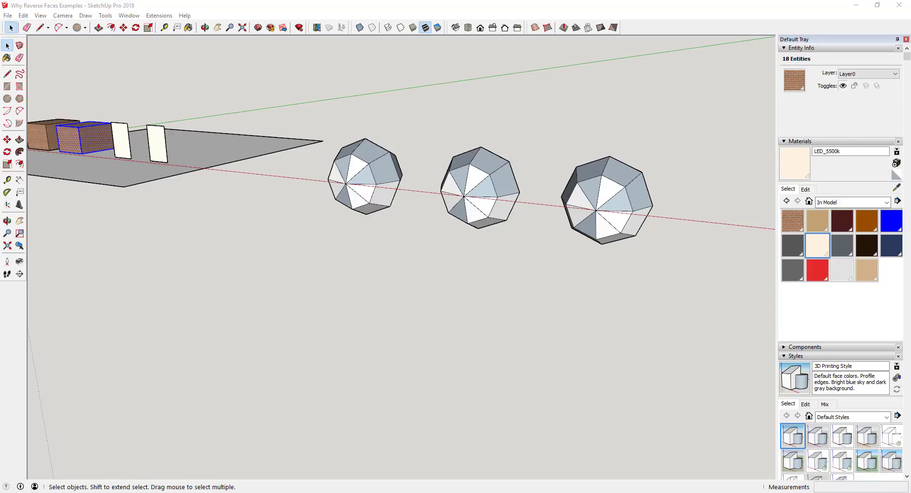
{"action": "middle_click_drag", "start_coordinate": [484, 163], "coordinate": [431, 185]}
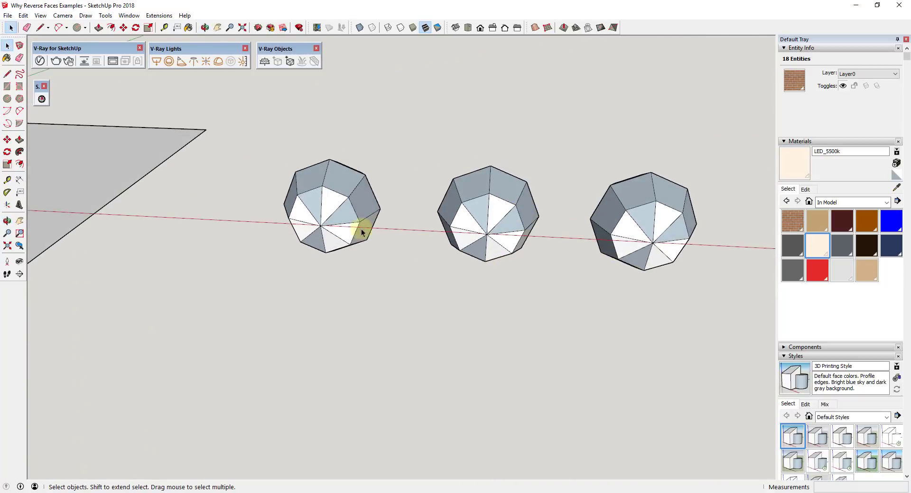
{"action": "middle_click_drag", "start_coordinate": [361, 225], "coordinate": [382, 202]}
{"action": "mouse_move", "coordinate": [301, 197]}
{"action": "middle_mouse_down"}
{"action": "mouse_move", "coordinate": [407, 207]}
{"action": "mouse_move", "coordinate": [905, 206]}
{"action": "mouse_move", "coordinate": [759, 223]}
{"action": "mouse_move", "coordinate": [351, 209]}
{"action": "mouse_move", "coordinate": [309, 195]}
{"action": "middle_mouse_up"}
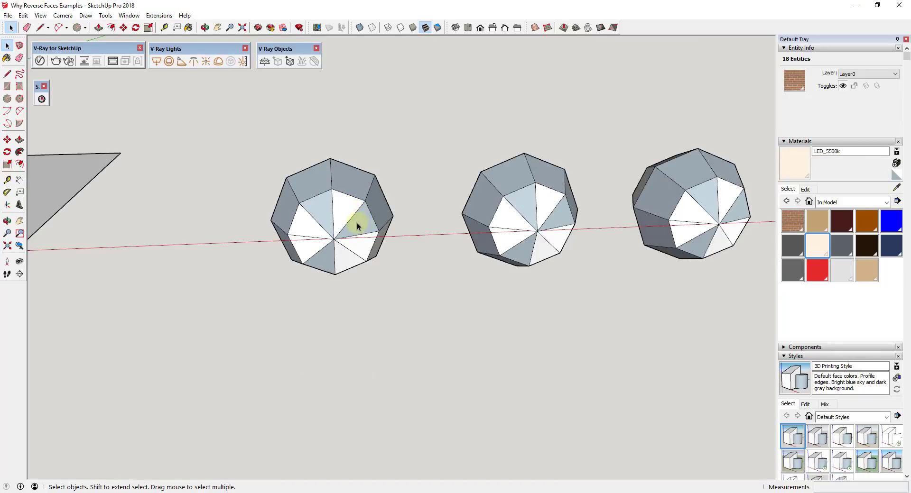
Open the first faceted sphere for editing and reverse its upper-left inner face and the two topmost outer faces individually.
{"action": "double_click", "coordinate": [318, 201]}
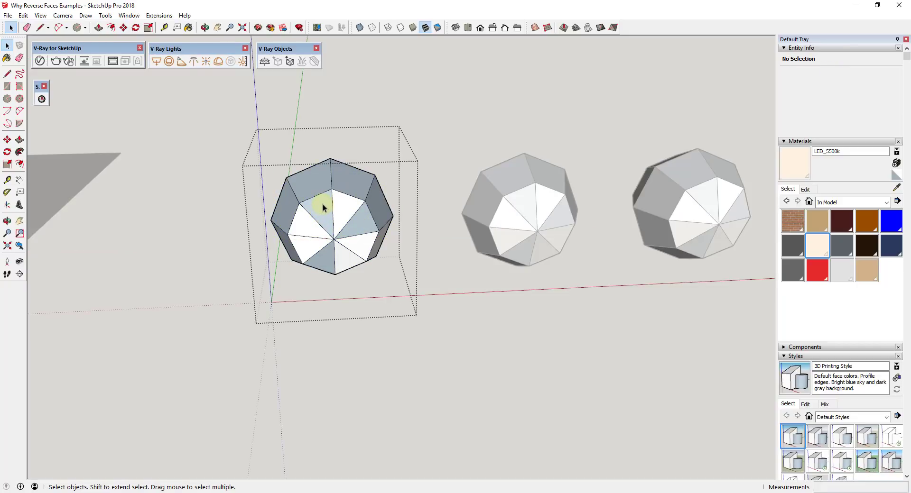
{"action": "right_click", "coordinate": [323, 204]}
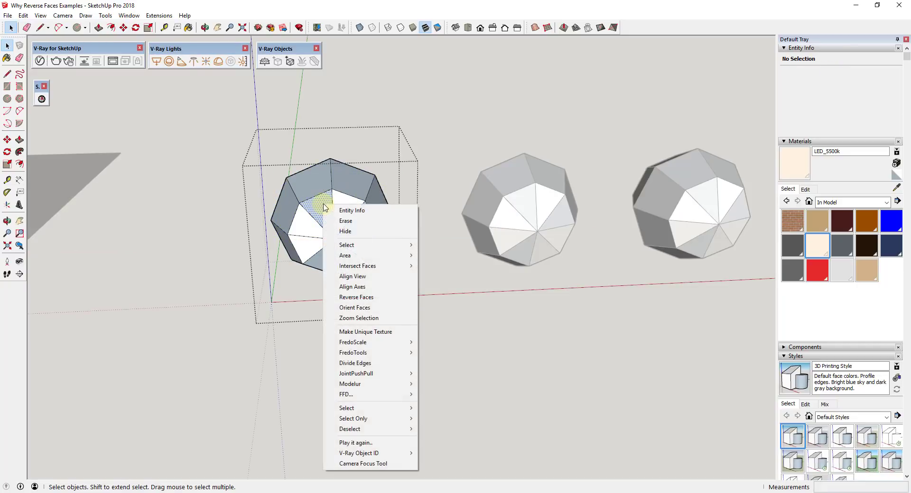
{"action": "left_click", "coordinate": [364, 302]}
{"action": "right_click", "coordinate": [307, 182]}
{"action": "left_click", "coordinate": [344, 277]}
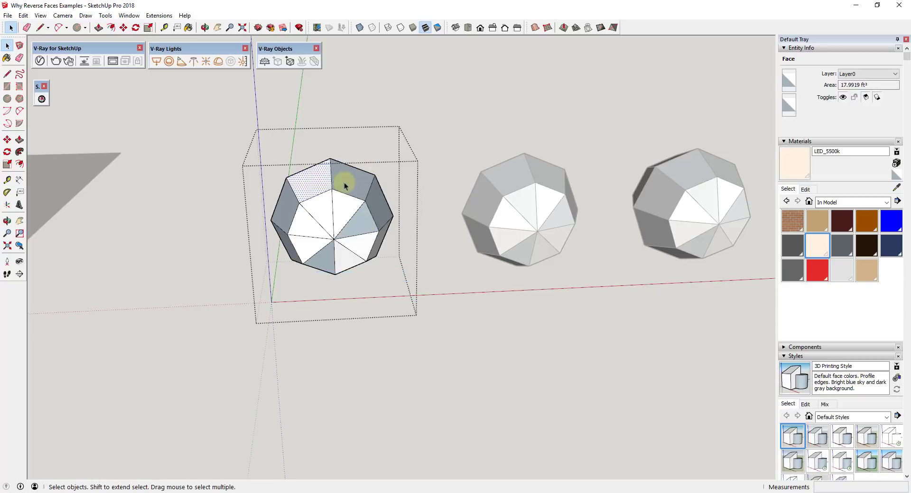
{"action": "right_click", "coordinate": [344, 179]}
{"action": "left_click", "coordinate": [357, 269]}
Reverse the blue-gray triangles and outer side faces still remaining on the front of the first sphere, one by one.
{"action": "right_click", "coordinate": [365, 226]}
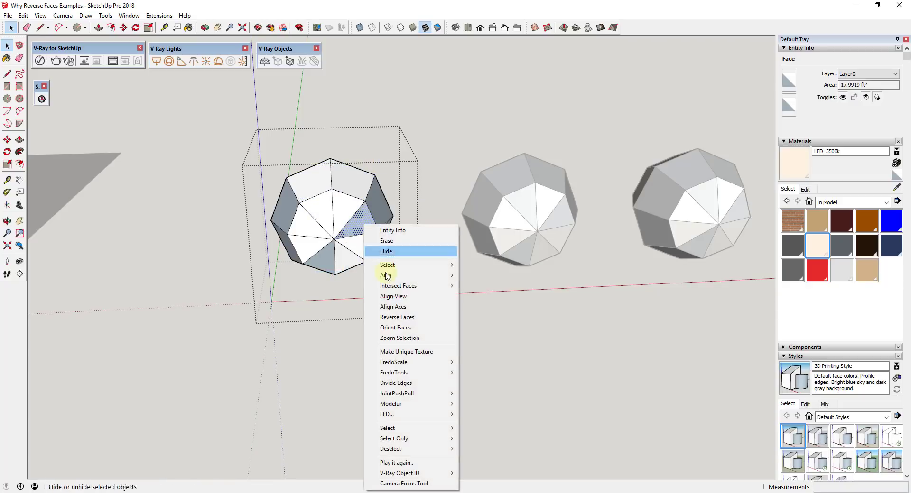
{"action": "left_click", "coordinate": [399, 317]}
{"action": "right_click", "coordinate": [373, 208]}
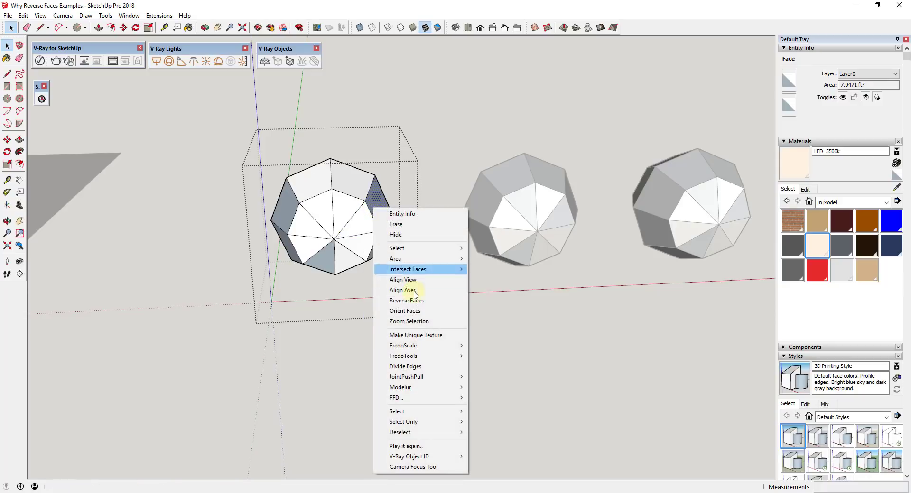
{"action": "left_click", "coordinate": [411, 301]}
{"action": "right_click", "coordinate": [321, 269]}
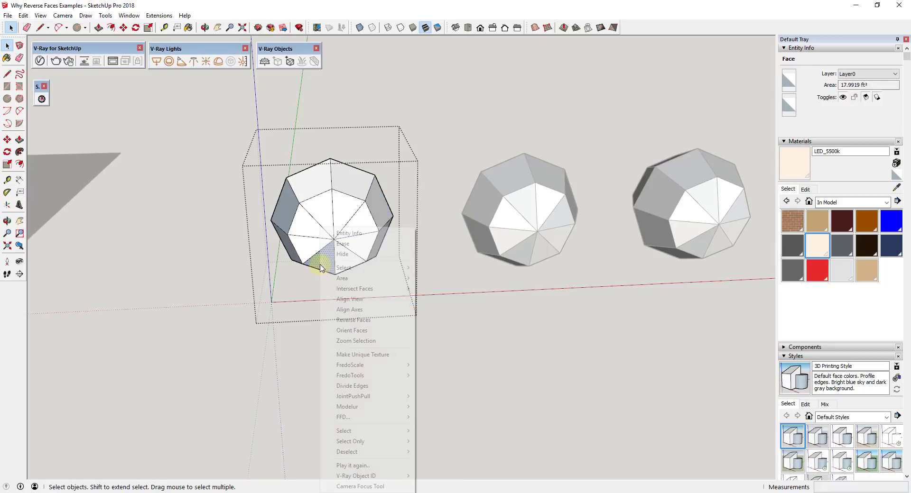
{"action": "left_click", "coordinate": [371, 320]}
{"action": "right_click", "coordinate": [287, 204]}
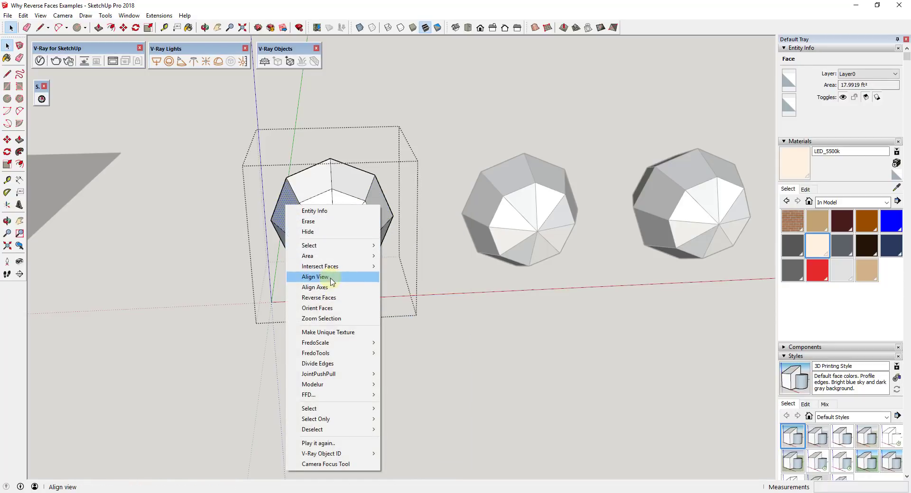
{"action": "left_click", "coordinate": [346, 297]}
Select the blue-gray faces around the back of the first sphere together and reverse them in one operation.
{"action": "middle_click_drag", "start_coordinate": [345, 298], "coordinate": [374, 281]}
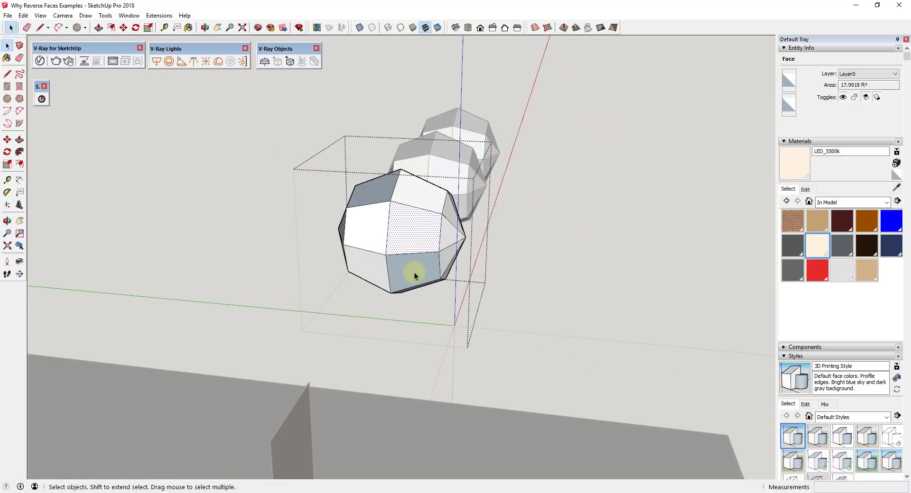
{"action": "left_click", "coordinate": [364, 174]}
{"action": "left_click", "coordinate": [369, 195], "text": "ctrl"}
{"action": "middle_click_drag", "start_coordinate": [369, 195], "coordinate": [401, 244]}
{"action": "left_click", "coordinate": [408, 195], "text": "ctrl"}
{"action": "middle_click_drag", "start_coordinate": [408, 194], "coordinate": [448, 199]}
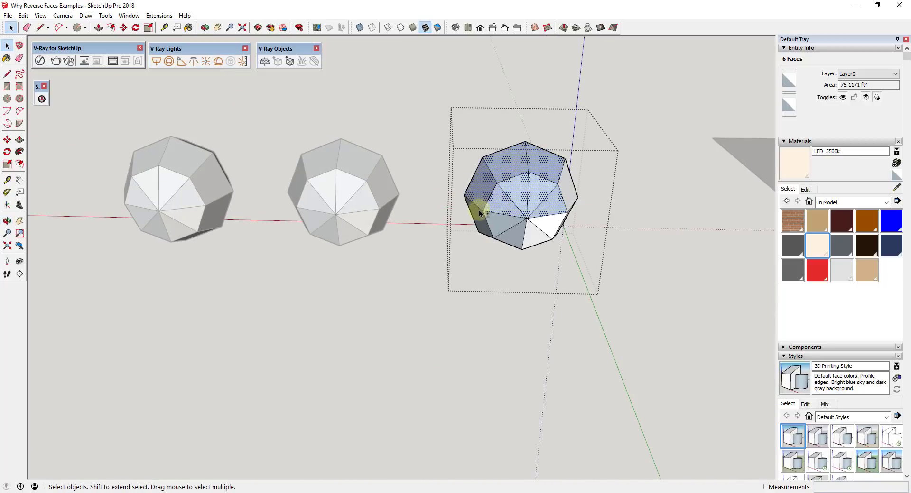
{"action": "left_click", "coordinate": [521, 238], "text": "shift"}
{"action": "right_click", "coordinate": [521, 198]}
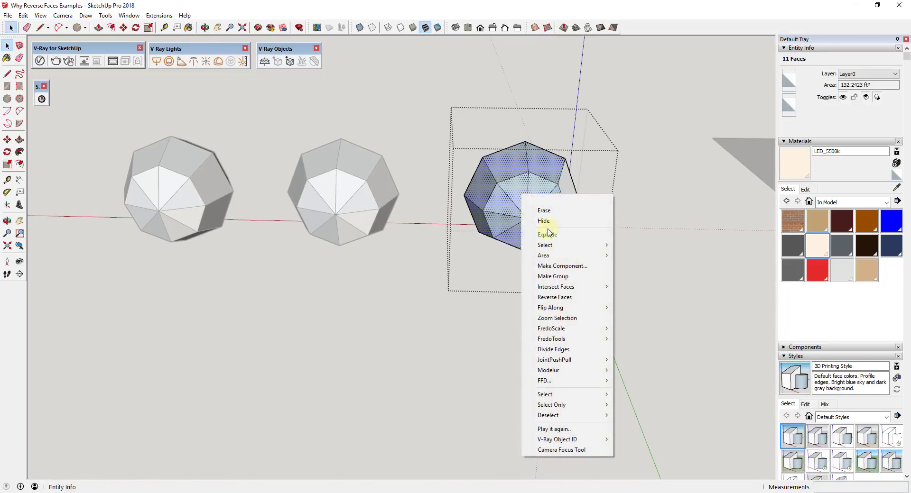
{"action": "left_click", "coordinate": [573, 290]}
Reverse the leftover blue-gray face on the underside of the first sphere and finish editing it.
{"action": "middle_click_drag", "start_coordinate": [573, 291], "coordinate": [160, 212]}
{"action": "left_click", "coordinate": [323, 309]}
{"action": "middle_click_drag", "start_coordinate": [322, 309], "coordinate": [278, 240]}
{"action": "double_click", "coordinate": [277, 242]}
{"action": "left_click", "coordinate": [277, 242]}
{"action": "left_click", "coordinate": [277, 241]}
{"action": "right_click", "coordinate": [277, 241]}
{"action": "left_click", "coordinate": [320, 320]}
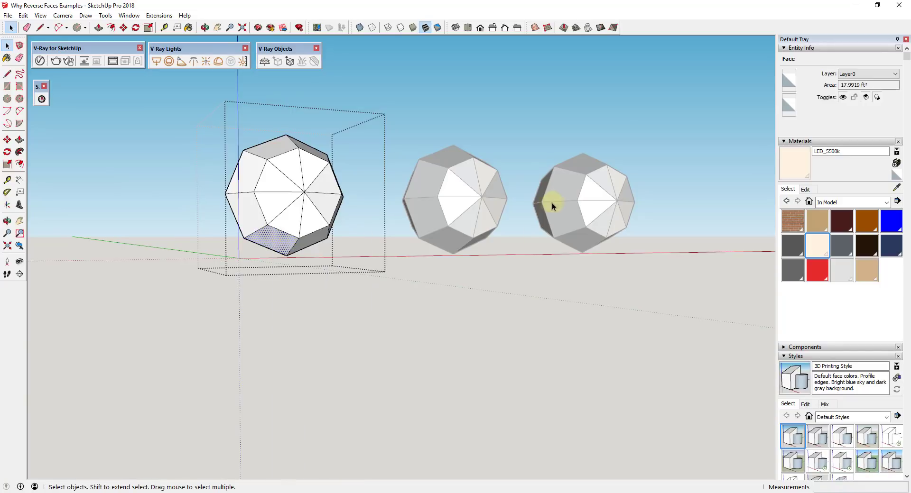
{"action": "middle_click_drag", "start_coordinate": [551, 203], "coordinate": [282, 250]}
{"action": "left_click", "coordinate": [506, 270]}
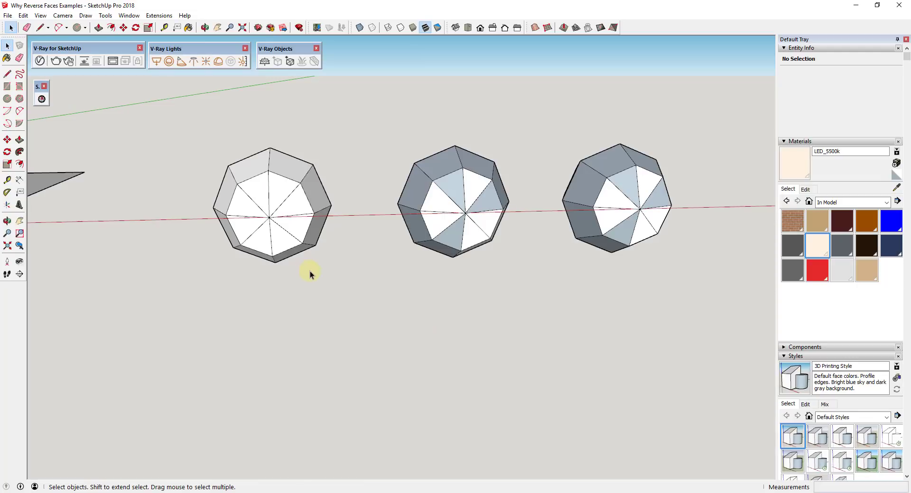
Open the middle sphere for editing, orient all its faces to match a white front face, and finish editing it.
{"action": "middle_click_drag", "start_coordinate": [491, 149], "coordinate": [482, 242]}
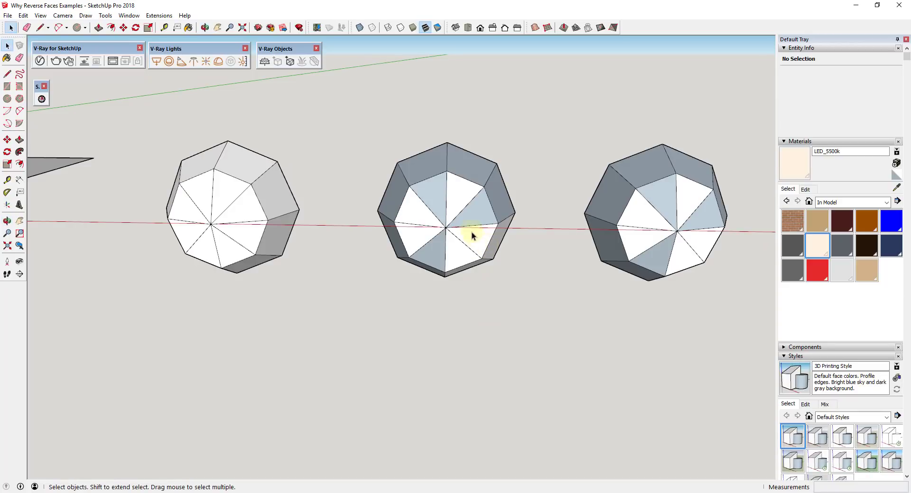
{"action": "double_click", "coordinate": [451, 196]}
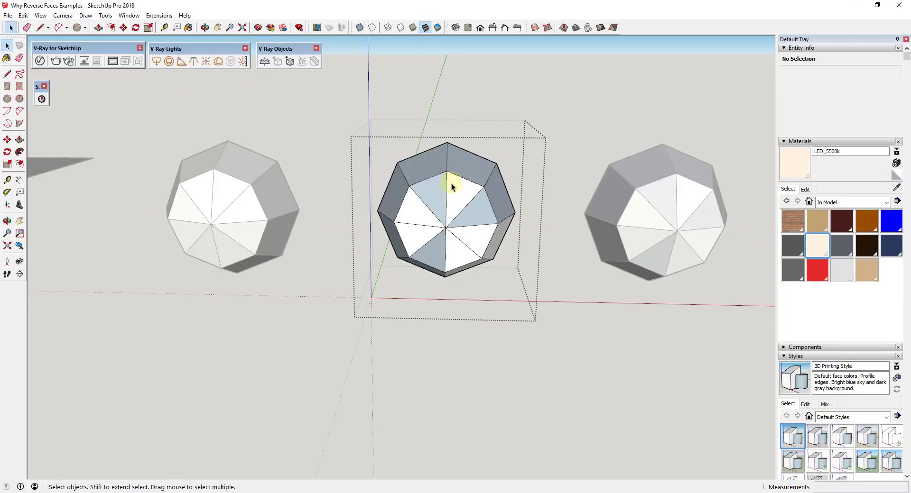
{"action": "right_click", "coordinate": [458, 200]}
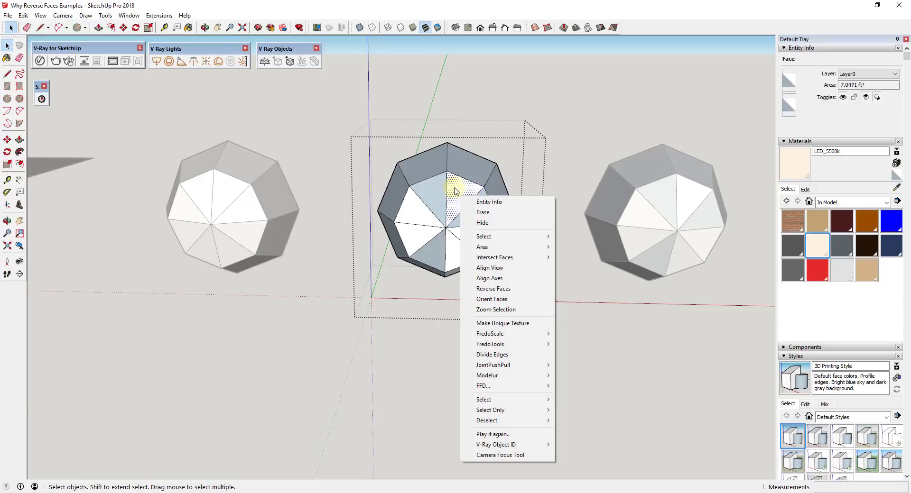
{"action": "left_click", "coordinate": [506, 301]}
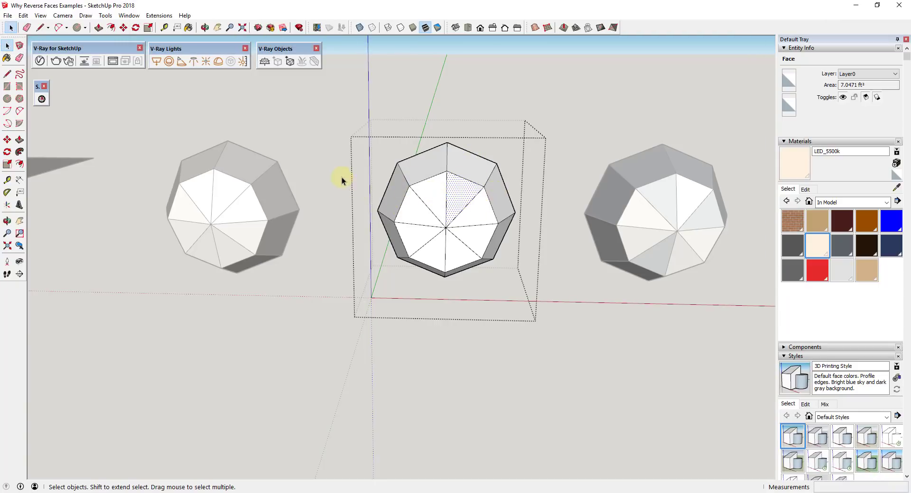
{"action": "middle_click_drag", "start_coordinate": [342, 179], "coordinate": [448, 229]}
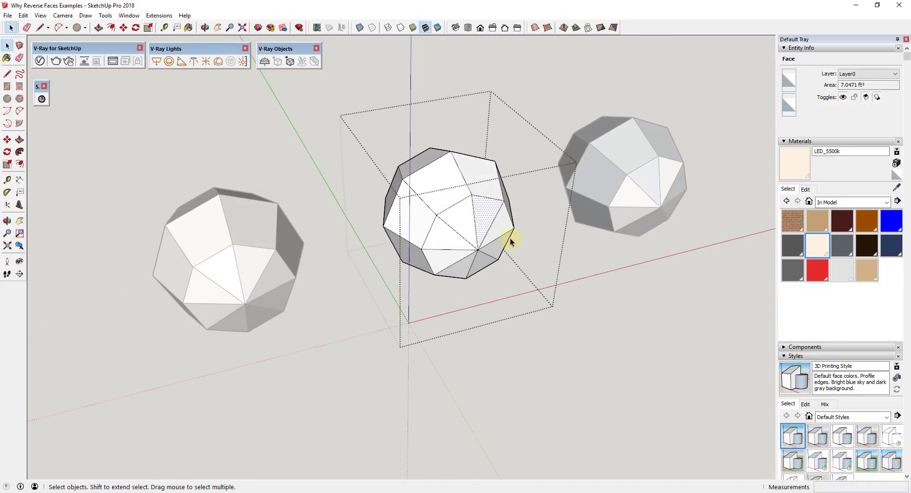
{"action": "middle_click_drag", "start_coordinate": [561, 209], "coordinate": [614, 232]}
{"action": "middle_click_drag", "start_coordinate": [453, 288], "coordinate": [357, 291]}
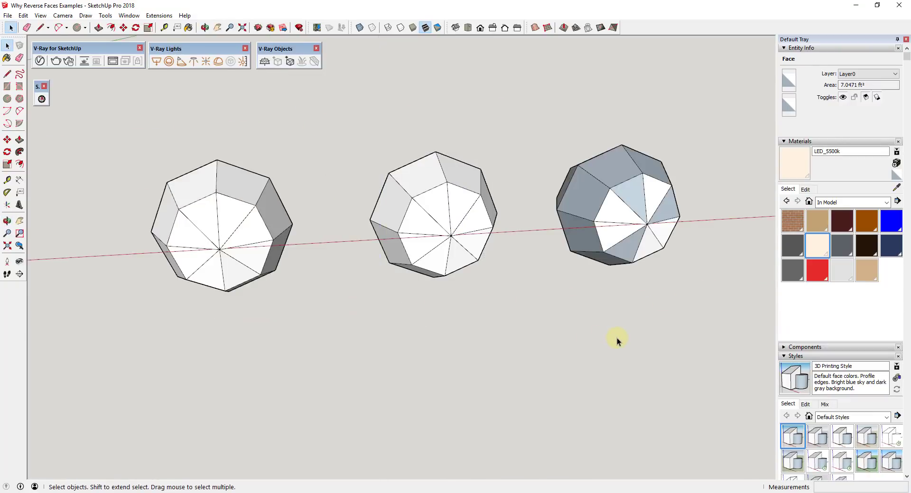
Compare the third sphere's face colors with the first two spheres and the painted objects on the ground plane.
{"action": "middle_click_drag", "start_coordinate": [616, 339], "coordinate": [663, 335]}
{"action": "scroll", "coordinate": [876, 279], "scroll_direction": "down", "scroll_amount": 3}
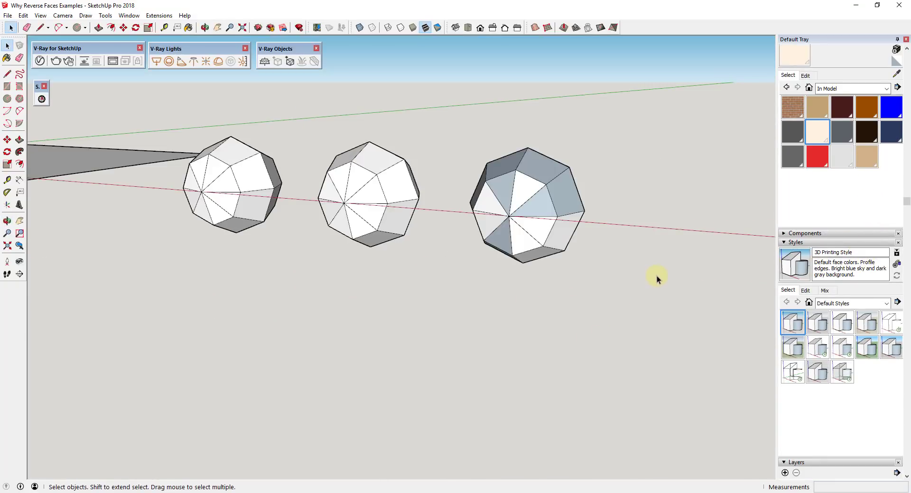
{"action": "middle_click_drag", "start_coordinate": [657, 276], "coordinate": [701, 173]}
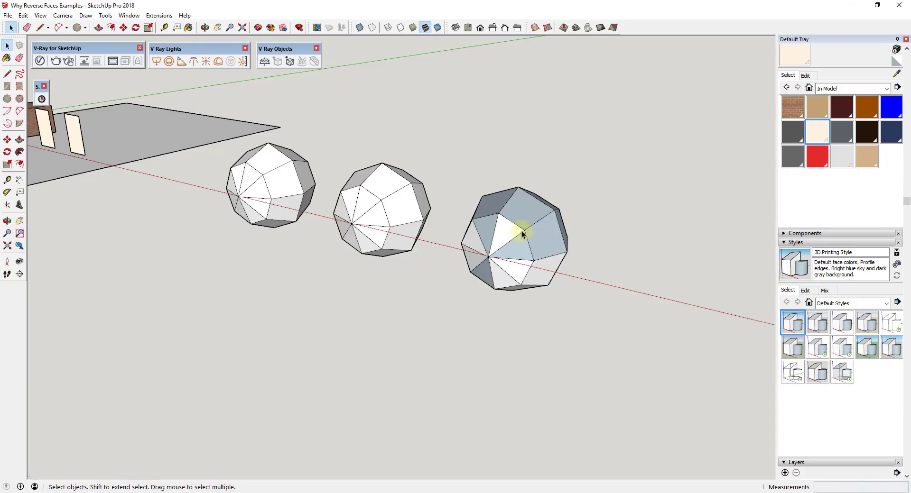
{"action": "scroll", "coordinate": [612, 246], "scroll_direction": "down", "scroll_amount": 2}
{"action": "scroll", "coordinate": [596, 213], "scroll_direction": "down", "scroll_amount": 3}
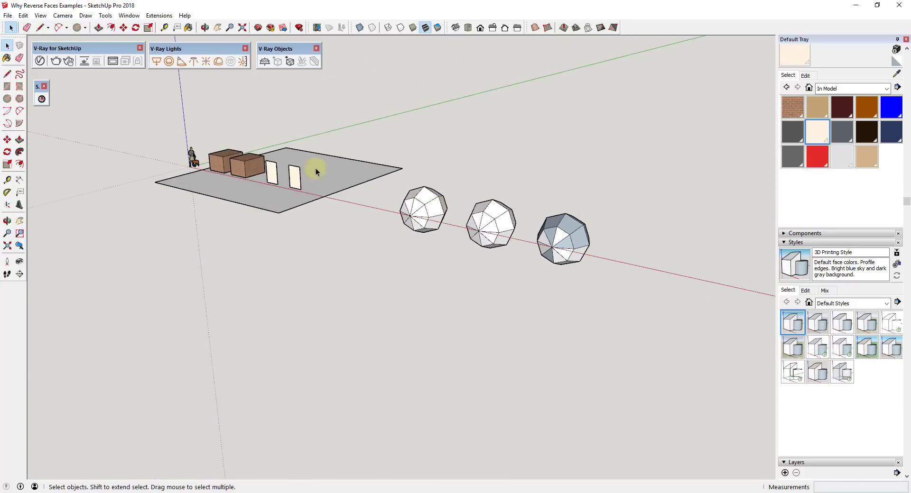
{"action": "scroll", "coordinate": [352, 172], "scroll_direction": "up", "scroll_amount": 3}
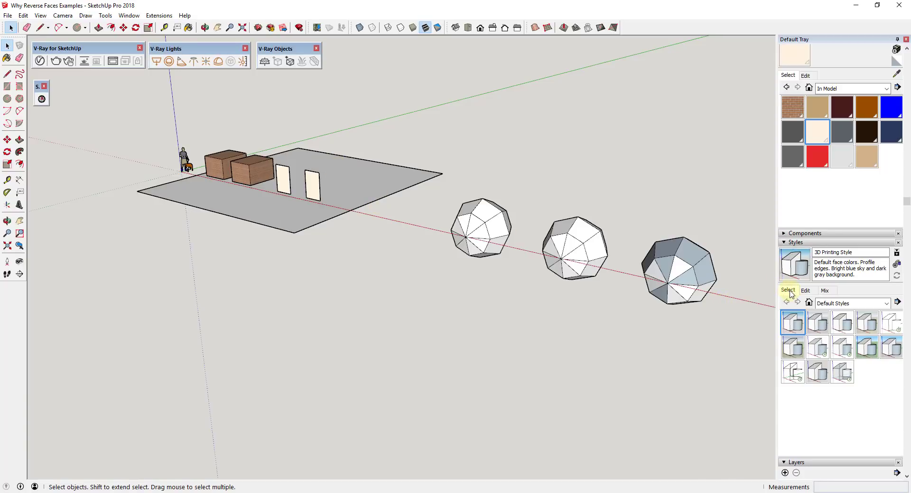
{"action": "scroll", "coordinate": [498, 234], "scroll_direction": "down", "scroll_amount": 2}
{"action": "scroll", "coordinate": [583, 234], "scroll_direction": "up", "scroll_amount": 3}
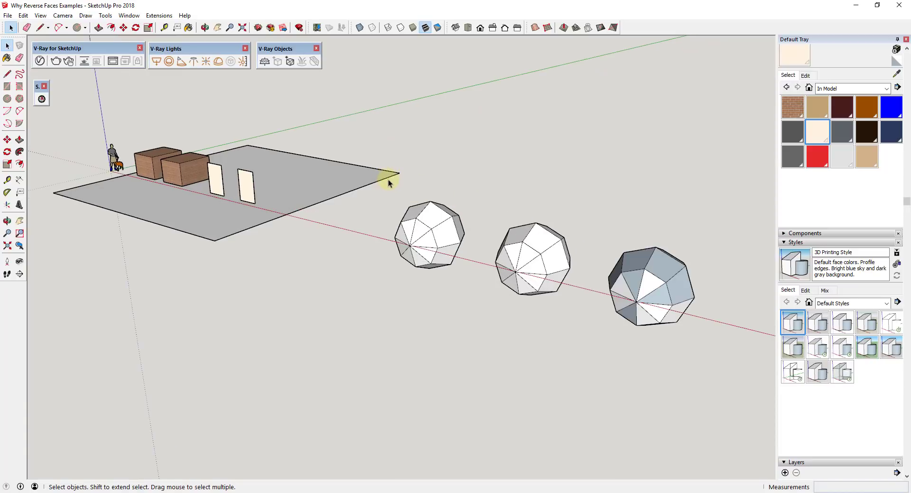
{"action": "middle_click_drag", "start_coordinate": [396, 187], "coordinate": [369, 169]}
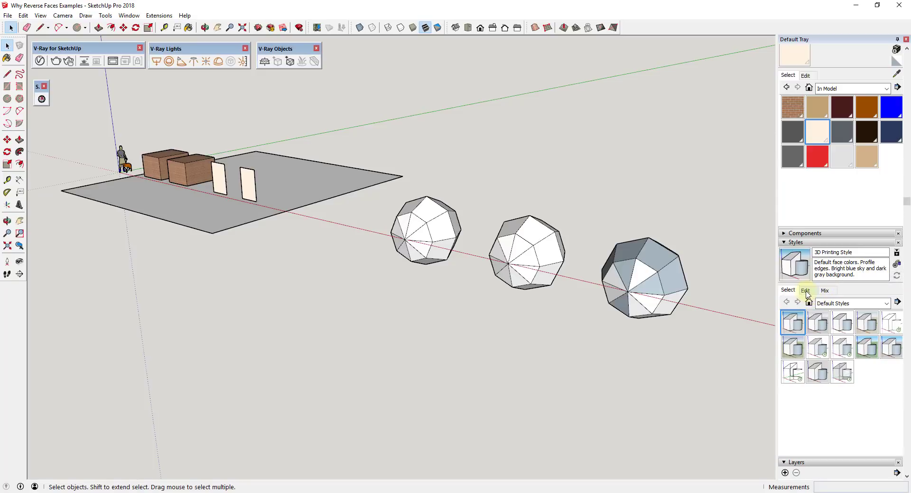
Create a new style from 3D Printing Style and set its face style to monochrome.
{"action": "left_click", "coordinate": [895, 265]}
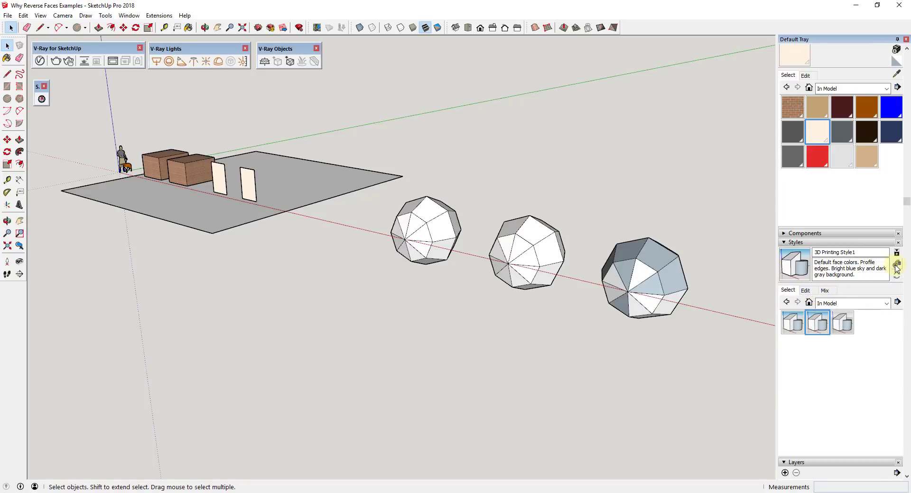
{"action": "left_click", "coordinate": [805, 291]}
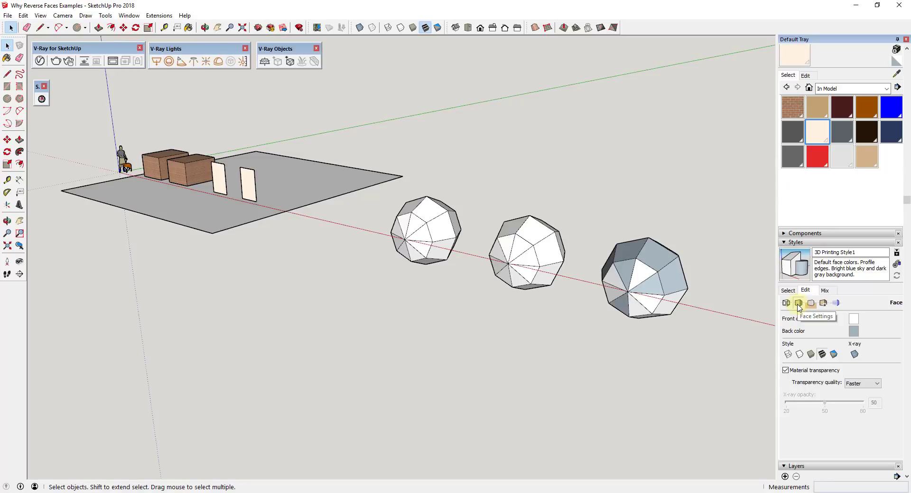
{"action": "left_click", "coordinate": [834, 354]}
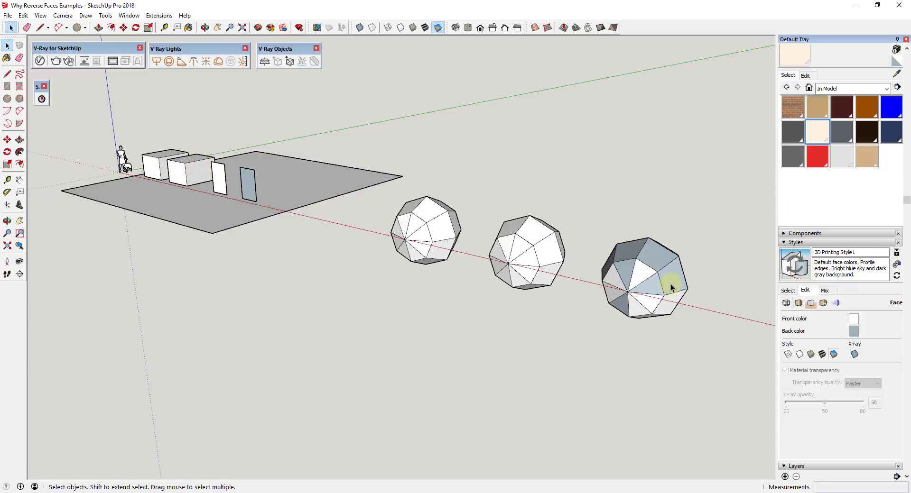
{"action": "middle_click_drag", "start_coordinate": [539, 258], "coordinate": [539, 258]}
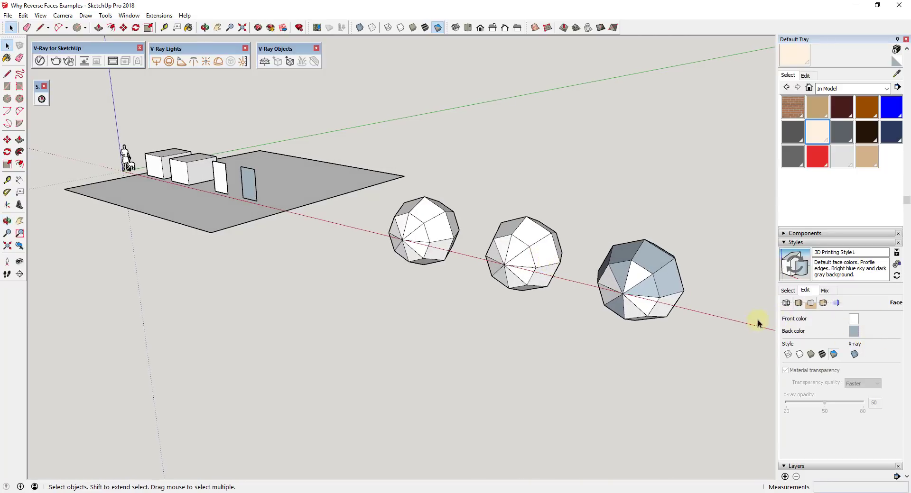
Set the new style's back face color to dark red and inspect the model for red faces.
{"action": "left_click", "coordinate": [854, 331]}
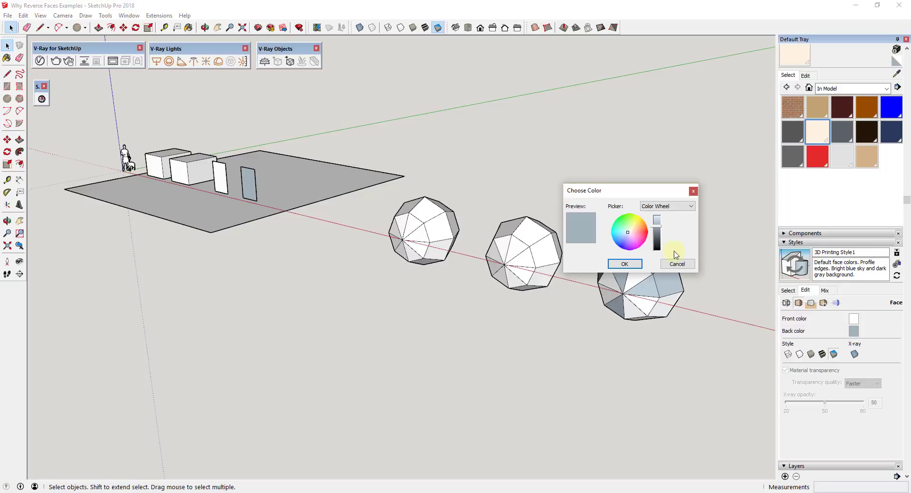
{"action": "left_click_drag", "start_coordinate": [628, 232], "coordinate": [648, 232]}
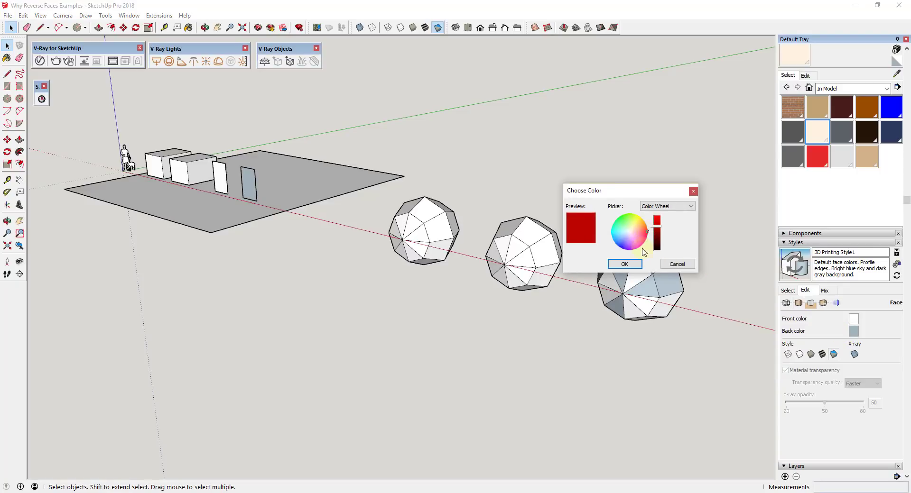
{"action": "left_click", "coordinate": [625, 265]}
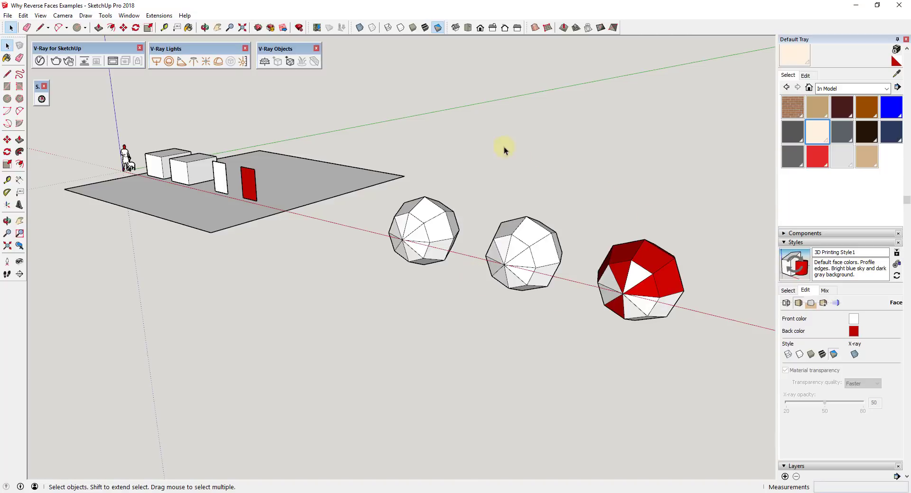
{"action": "middle_click_drag", "start_coordinate": [448, 209], "coordinate": [451, 185]}
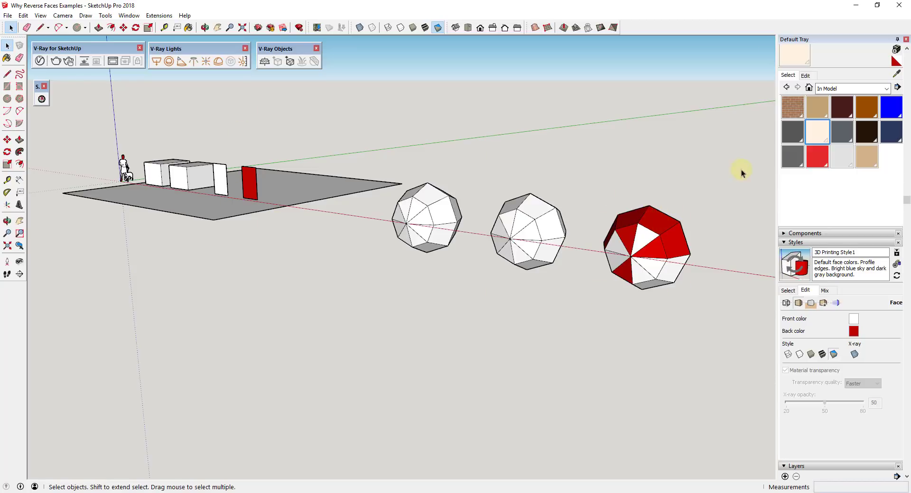
{"action": "scroll", "coordinate": [105, 121], "scroll_direction": "up", "scroll_amount": 3}
{"action": "scroll", "coordinate": [121, 157], "scroll_direction": "up", "scroll_amount": 4}
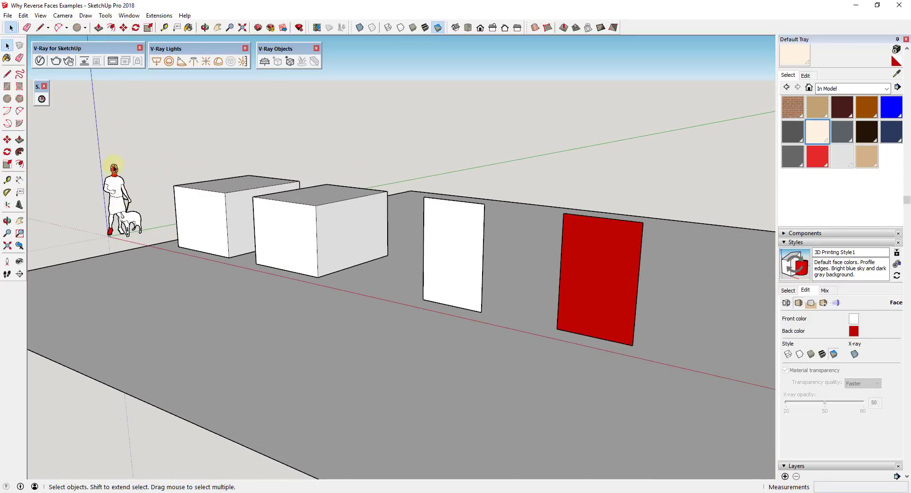
{"action": "scroll", "coordinate": [116, 167], "scroll_direction": "down", "scroll_amount": 6}
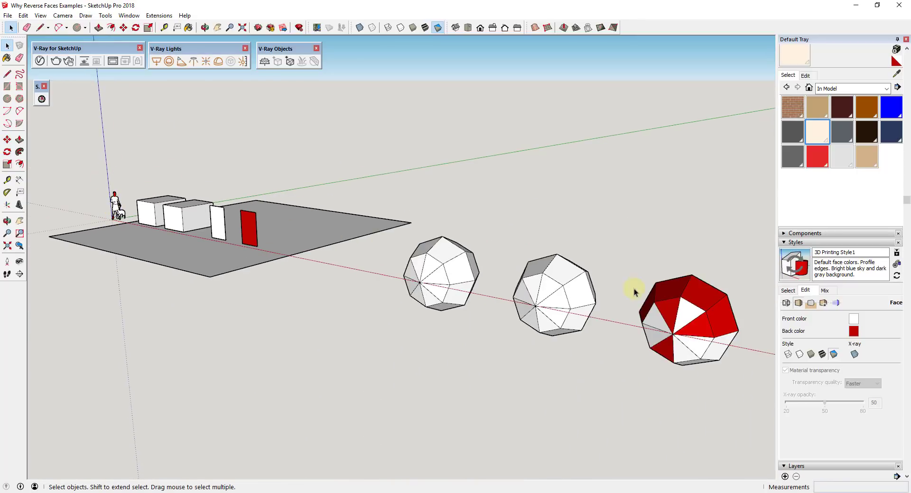
{"action": "middle_click_drag", "start_coordinate": [703, 350], "coordinate": [769, 318]}
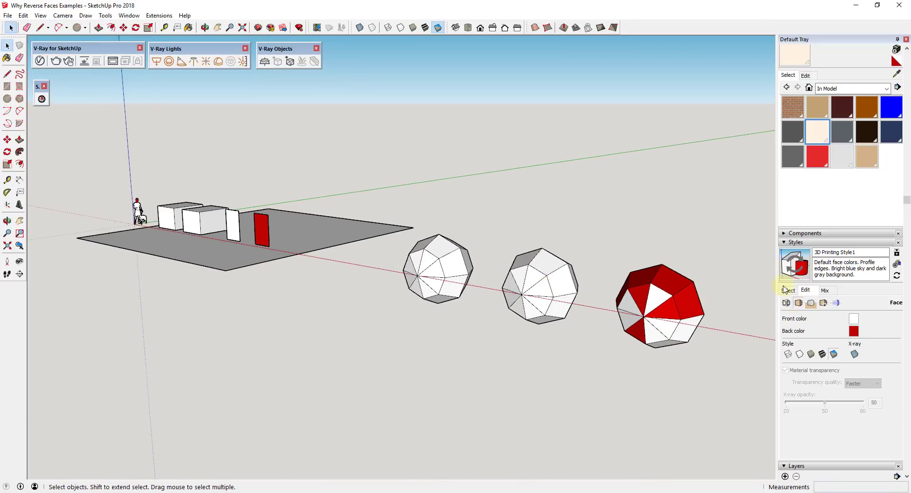
Switch the model's display back to the original 3D Printing Style from the in-model styles.
{"action": "left_click", "coordinate": [786, 290]}
{"action": "left_click", "coordinate": [791, 323]}
Inspect the third sphere with Solid Inspector², fix its reversed faces, and close the inspector.
{"action": "middle_click_drag", "start_coordinate": [593, 256], "coordinate": [621, 309]}
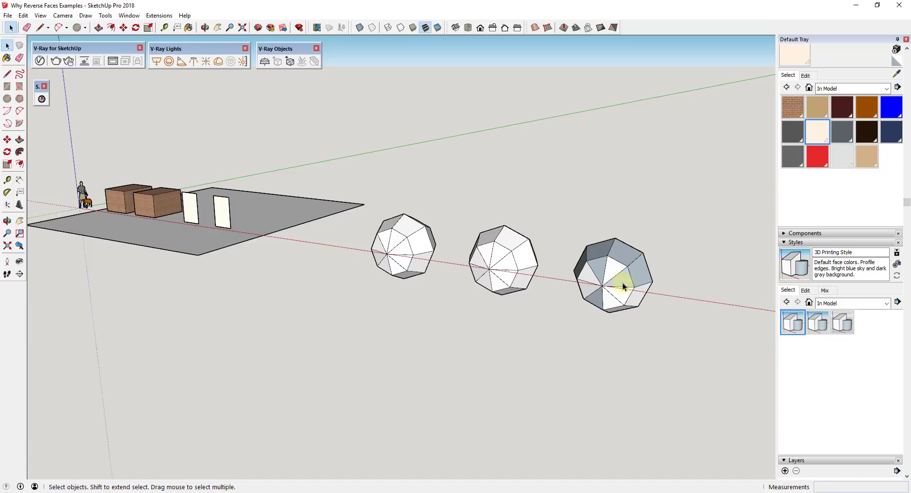
{"action": "left_click", "coordinate": [623, 286]}
{"action": "scroll", "coordinate": [669, 289], "scroll_direction": "up", "scroll_amount": 3}
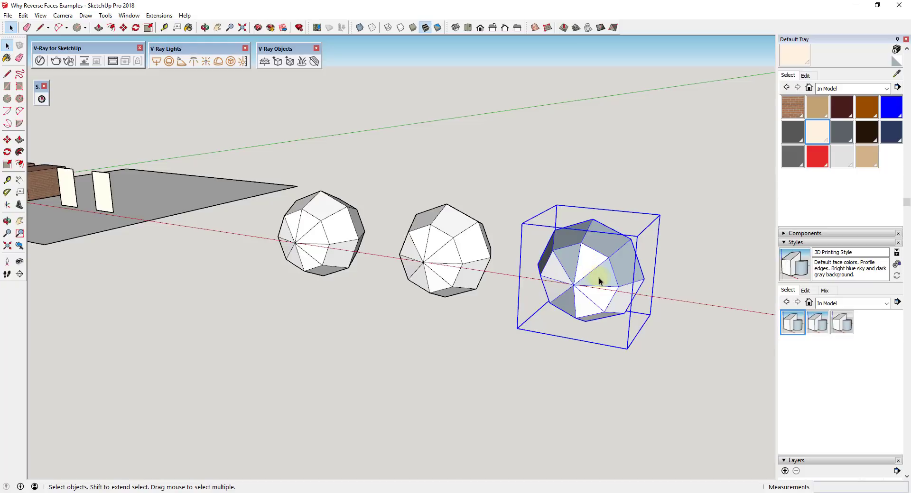
{"action": "scroll", "coordinate": [658, 286], "scroll_direction": "up", "scroll_amount": 2}
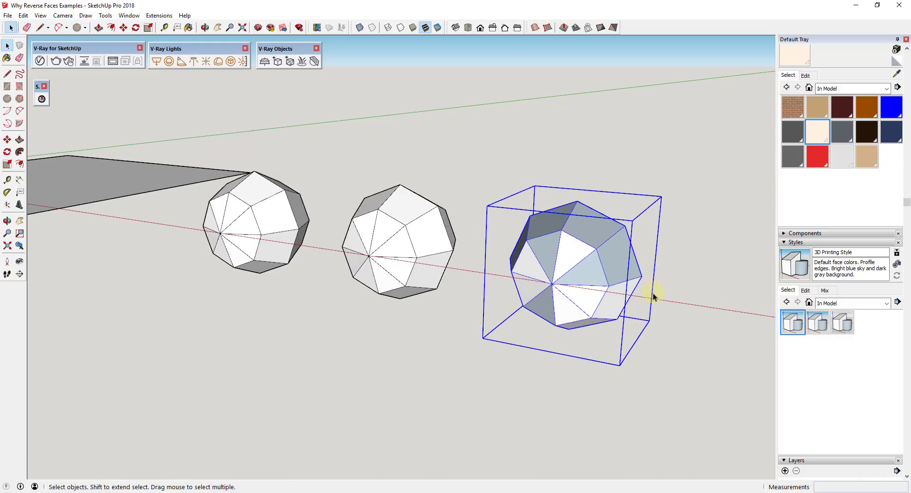
{"action": "left_click", "coordinate": [41, 99]}
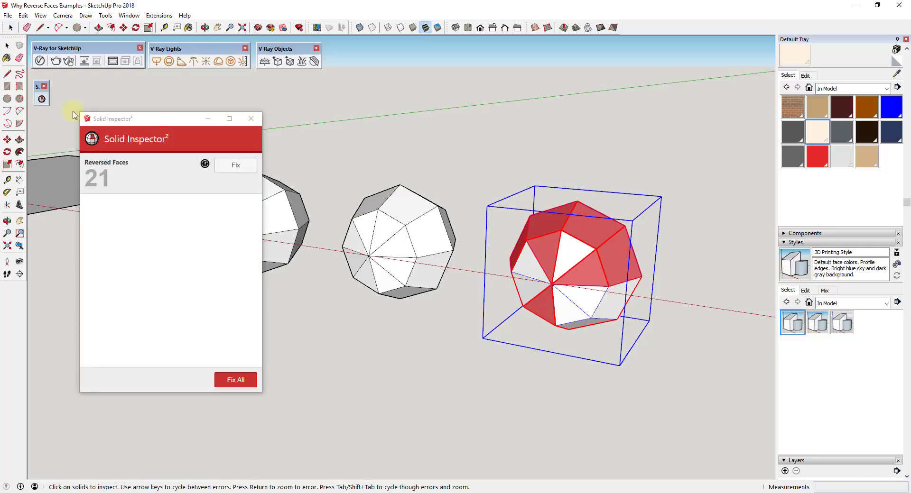
{"action": "left_click_drag", "start_coordinate": [158, 124], "coordinate": [347, 122]}
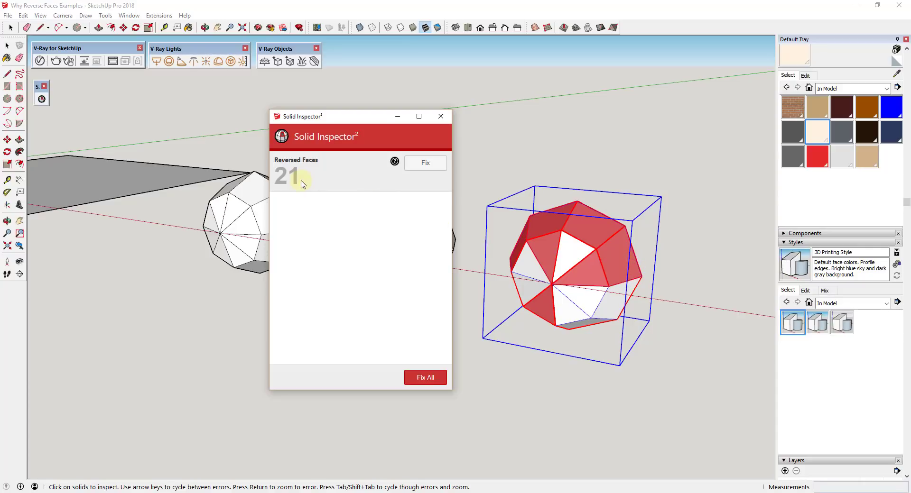
{"action": "left_click", "coordinate": [426, 163]}
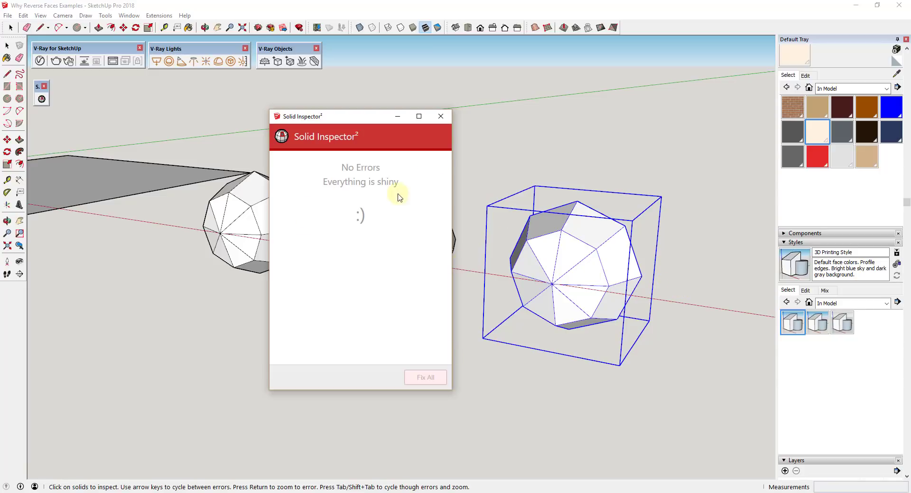
{"action": "left_click", "coordinate": [445, 121]}
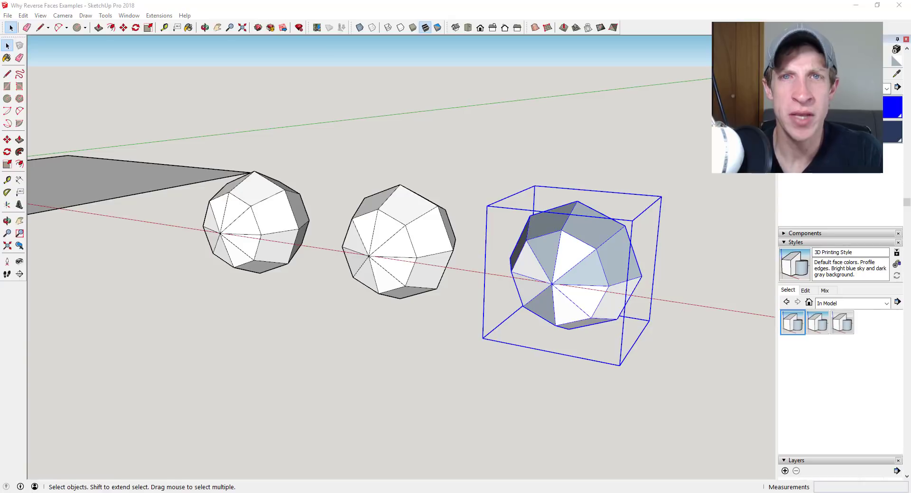